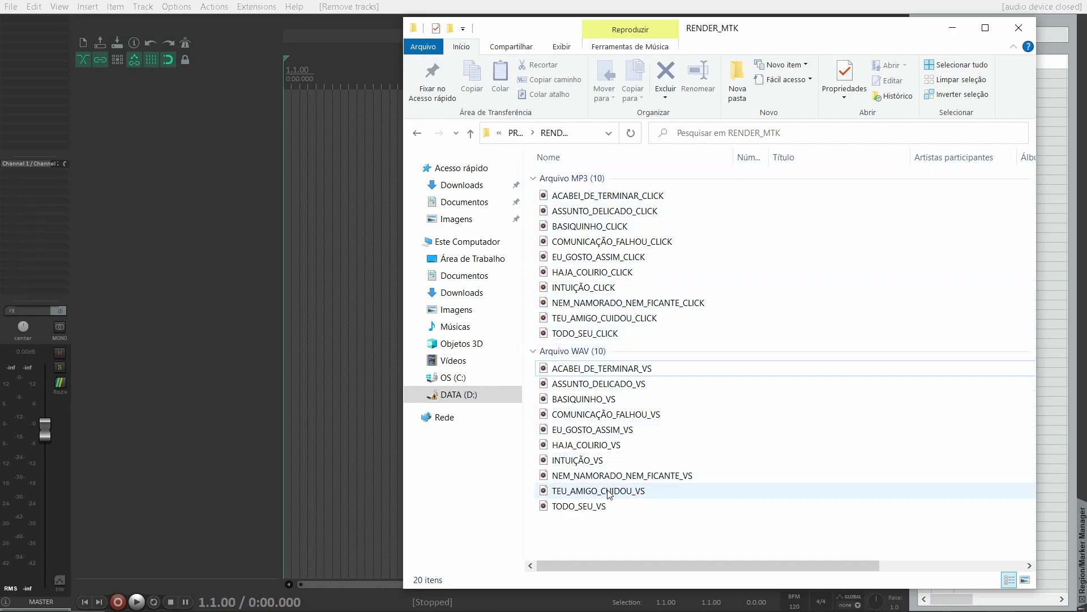
- Import the ten CLICK MP3 files from the RENDER_MTK folder into the project, placed sequentially on a single track
mouse_move(609, 493)
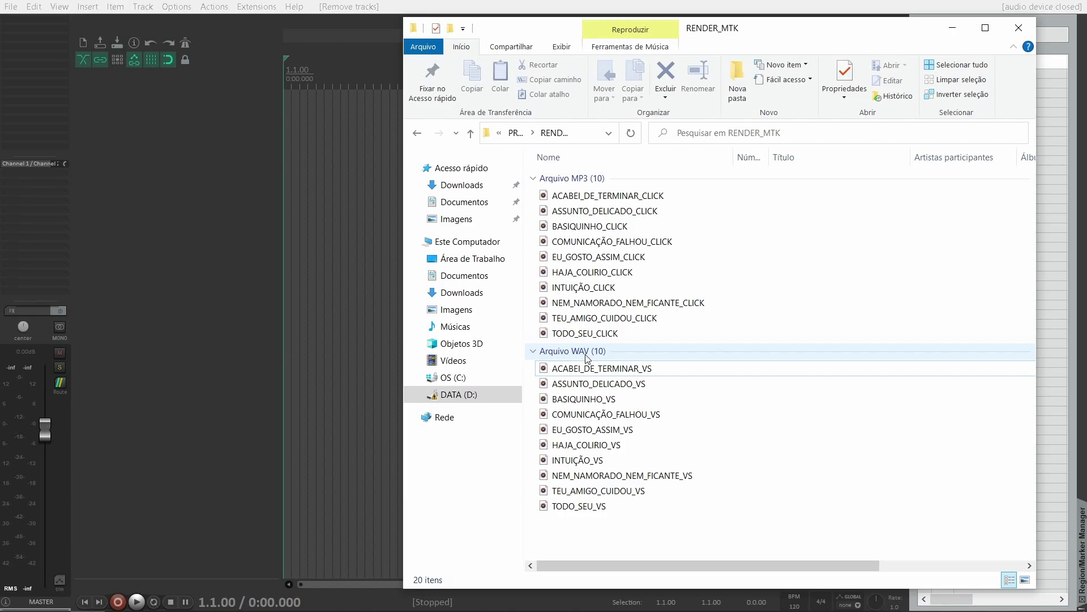
left_click(583, 197)
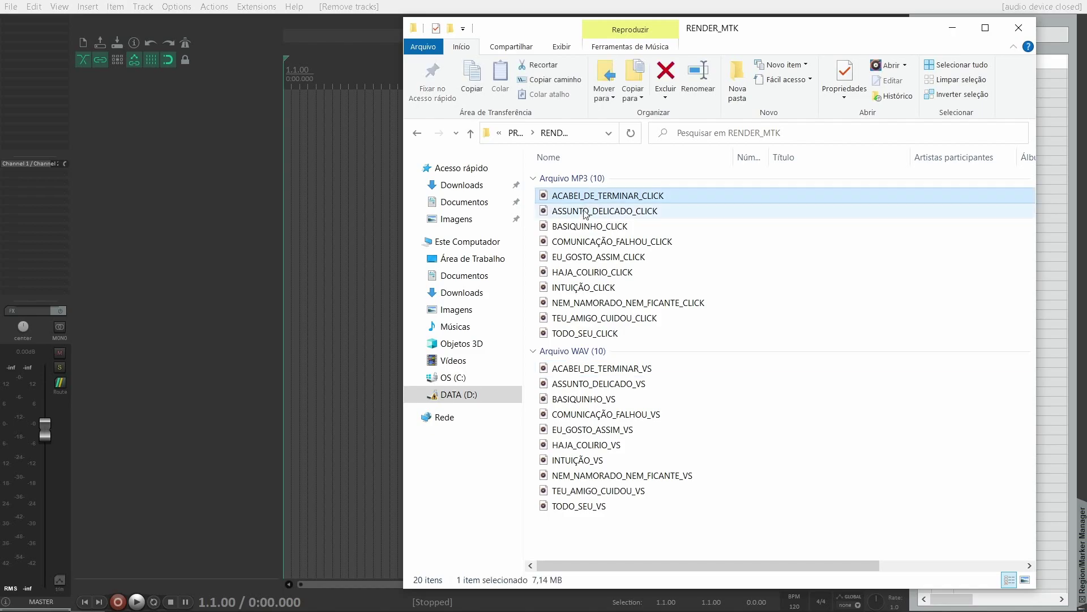
left_click(596, 336, "shift")
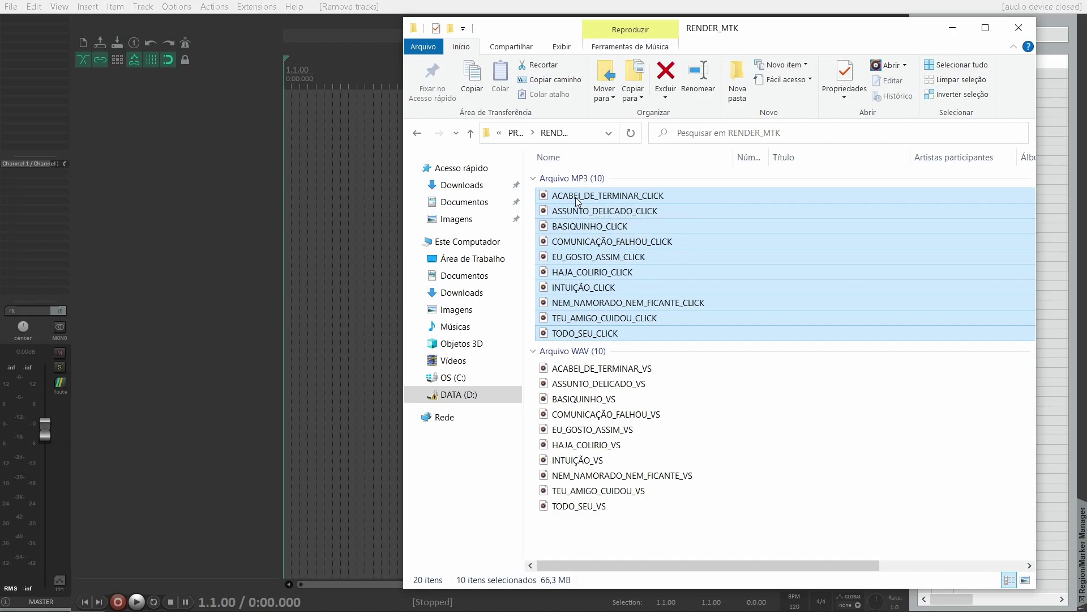
left_click_drag(577, 201, 271, 193)
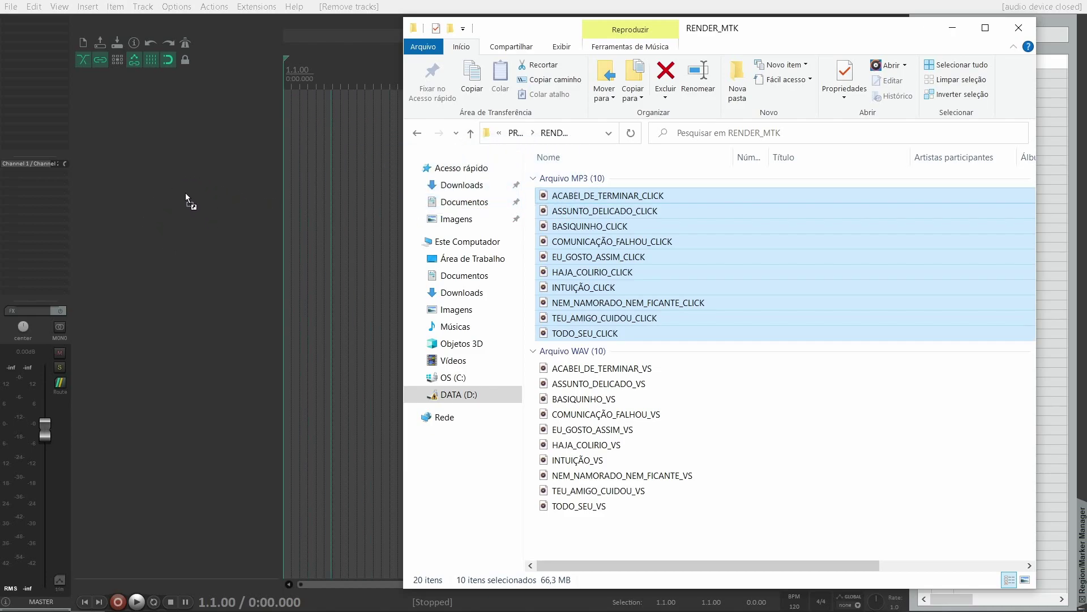
left_click_drag(157, 220, 158, 219)
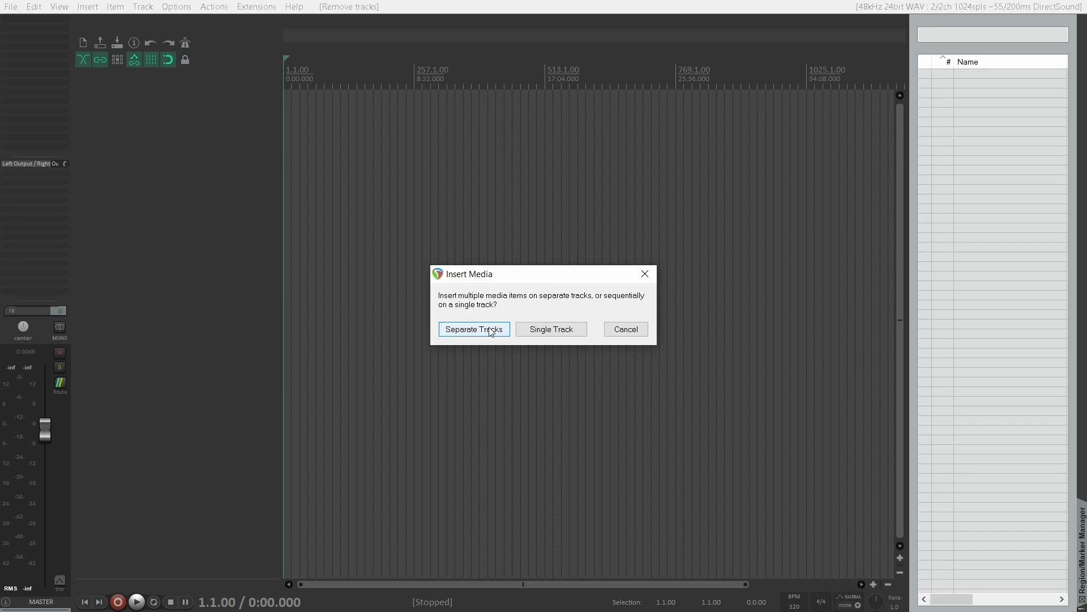
left_click(553, 329)
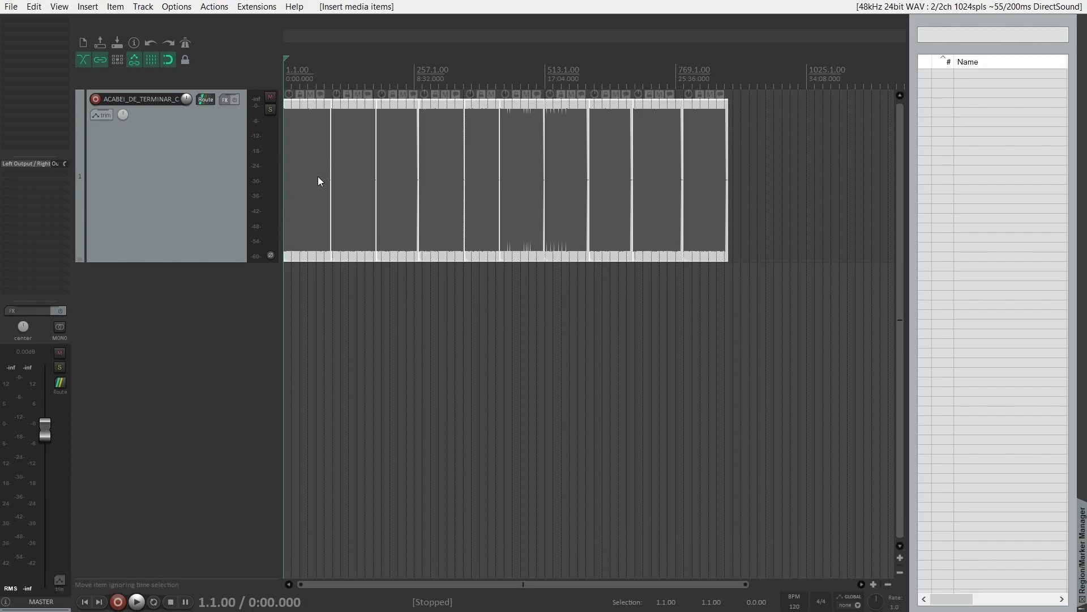
- Import the ten VS WAV files from the RENDER_MTK folder sequentially on a single new track below the click track
scroll(317, 176, "up", 3)
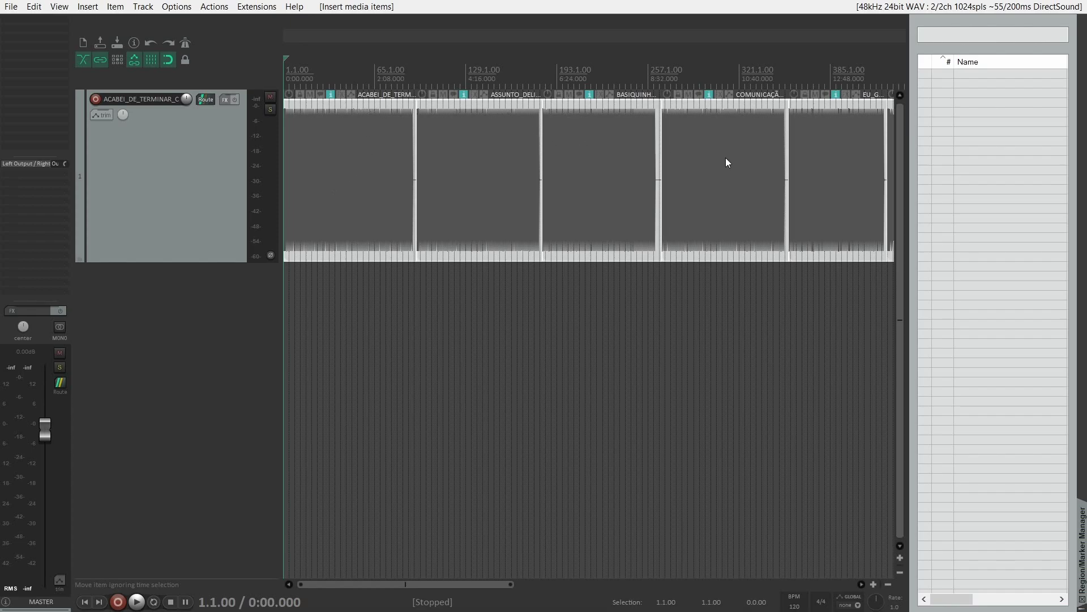
left_click(411, 138)
scroll(467, 181, "up", 6)
scroll(466, 181, "up", 3)
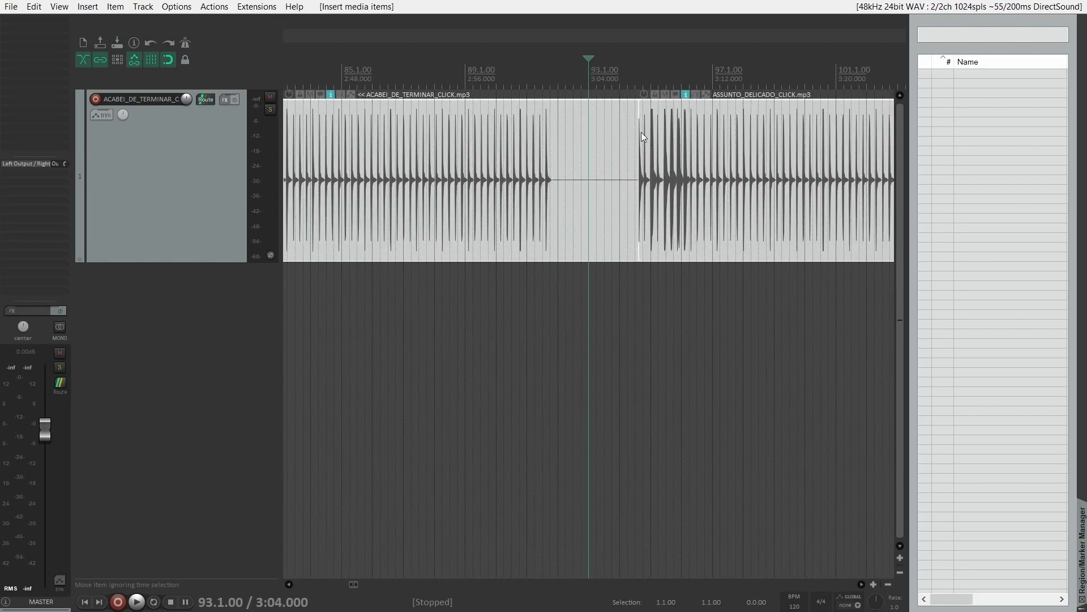
scroll(603, 147, "down", 10)
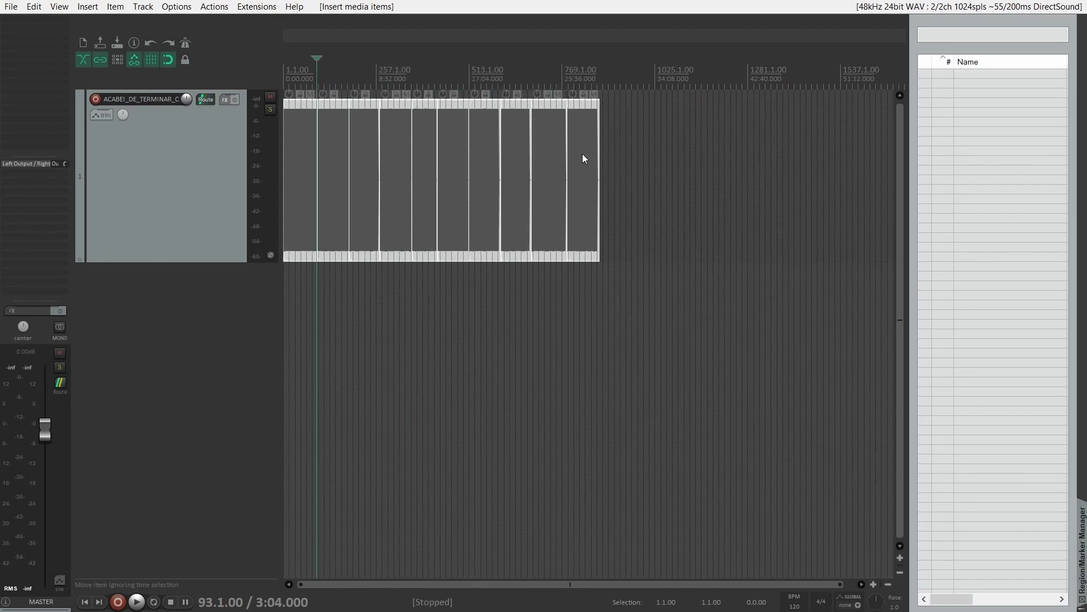
key("alt+Tab")
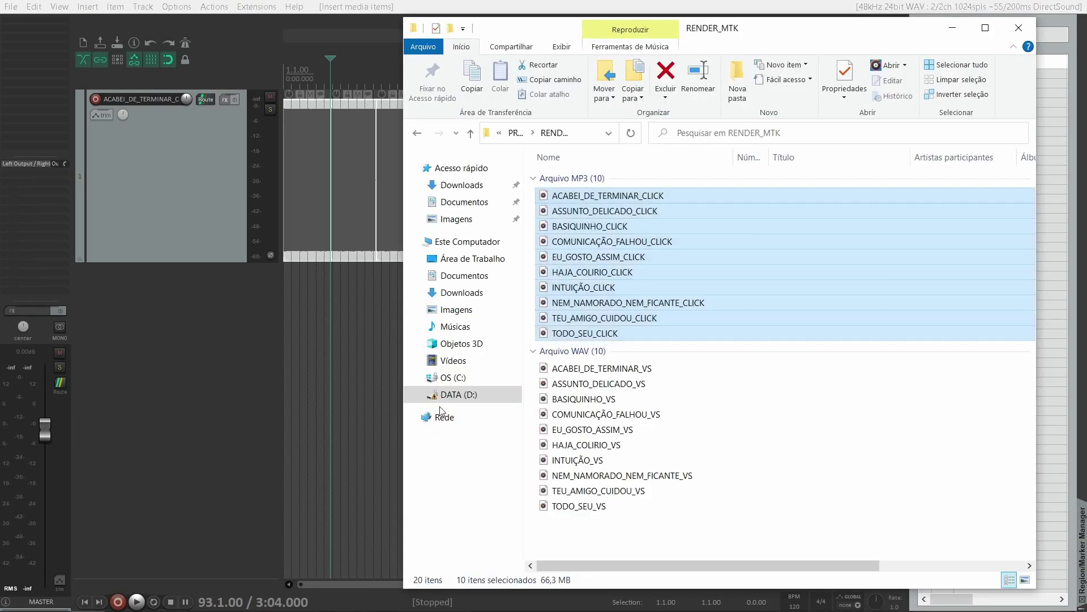
left_click(633, 369)
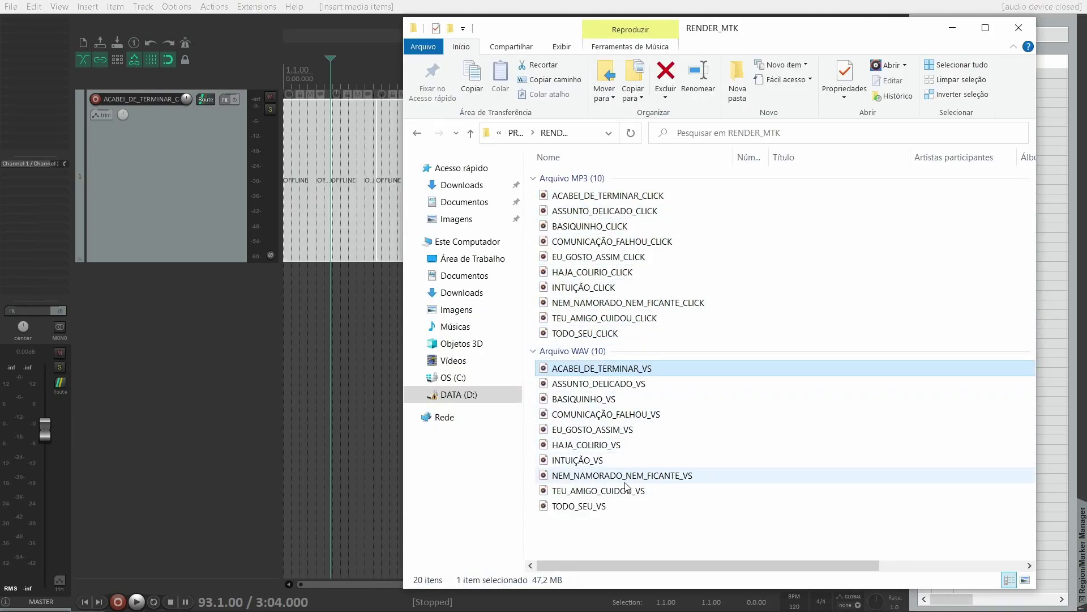
left_click(589, 506, "shift")
left_click_drag(591, 368, 235, 354)
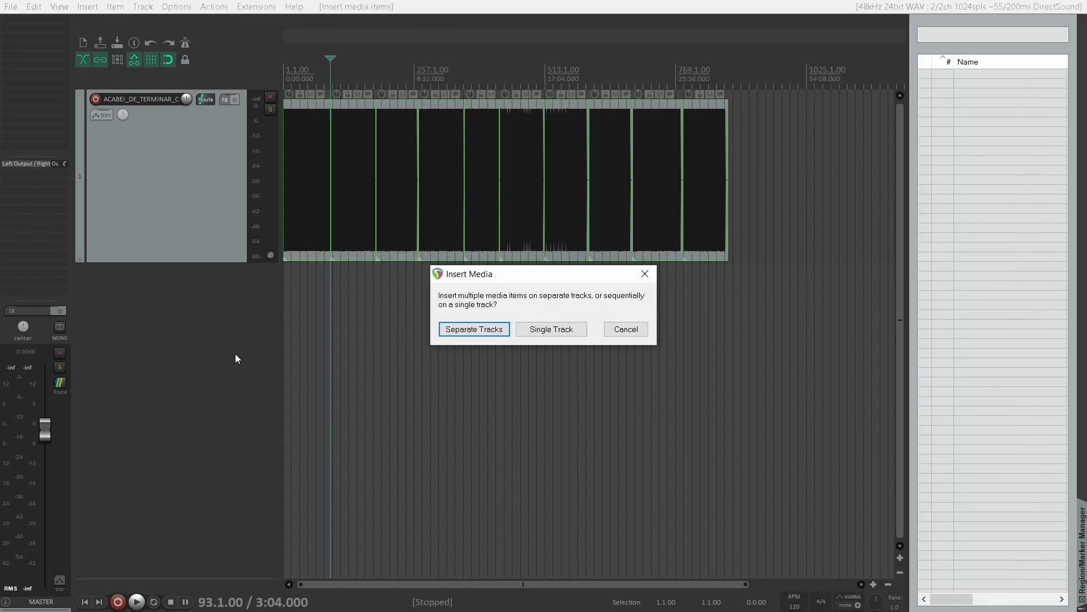
left_click(580, 329)
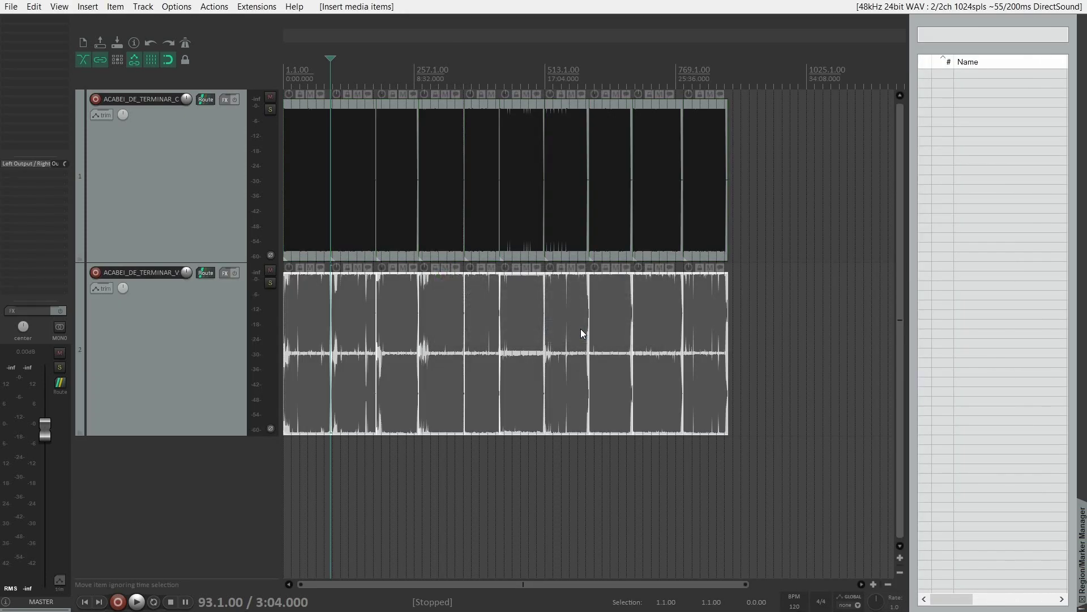
- Rename the upper track CLICK and the lower track VS
scroll(345, 307, "up", 3)
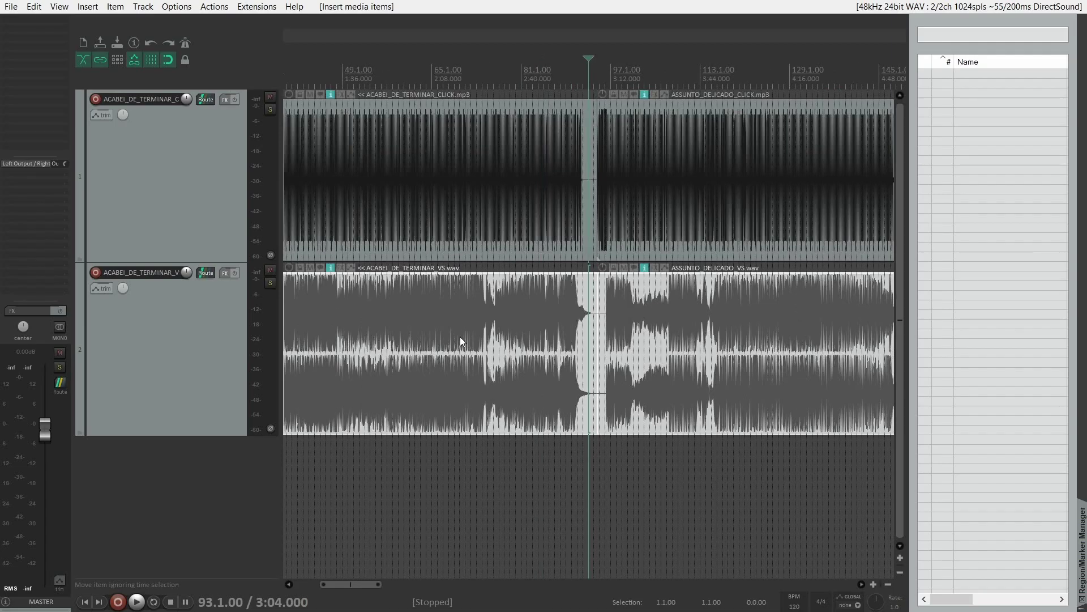
key("Home")
scroll(460, 336, "up", 2)
scroll(460, 336, "up", 2)
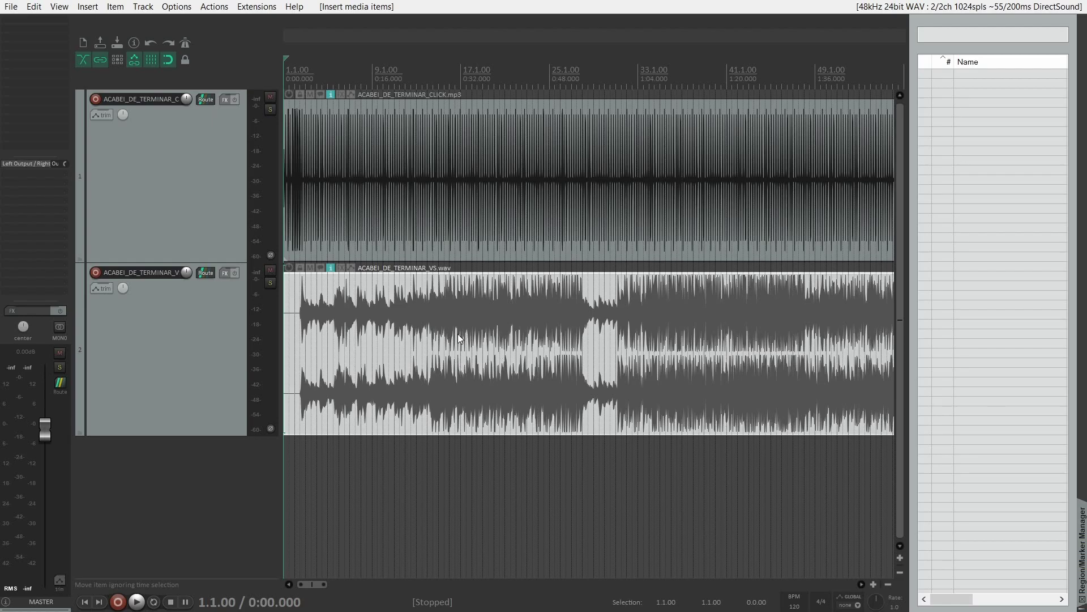
scroll(459, 338, "down", 2)
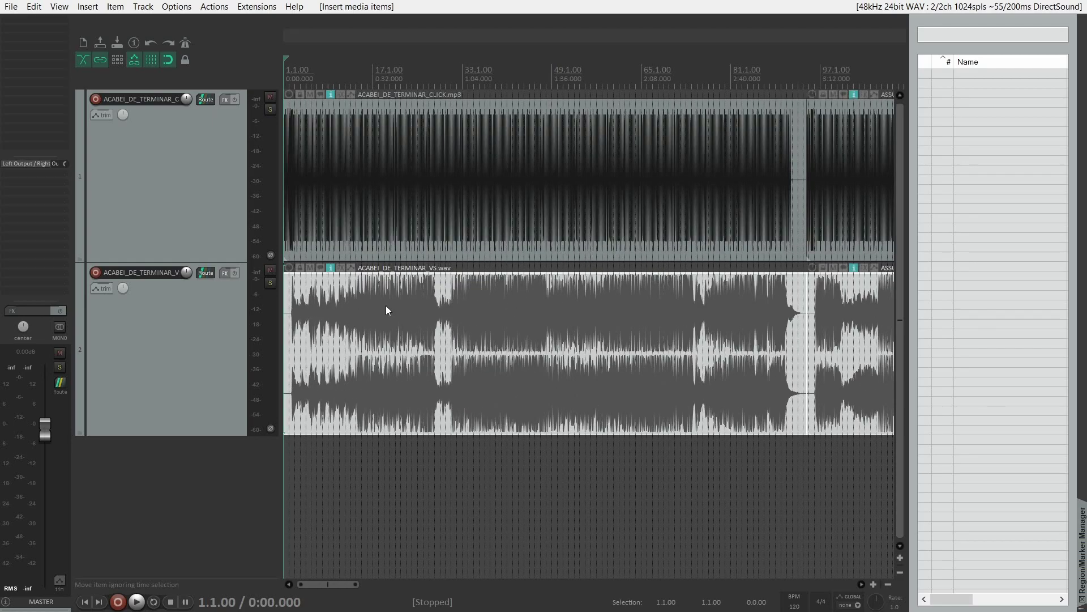
double_click(148, 99)
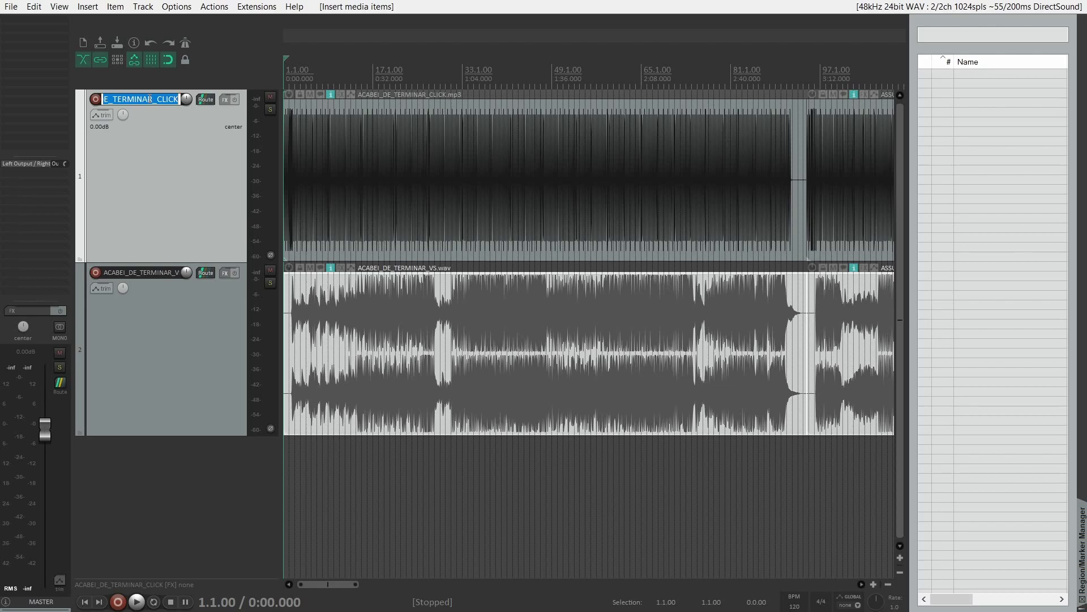
type("CLICK")
key("Tab")
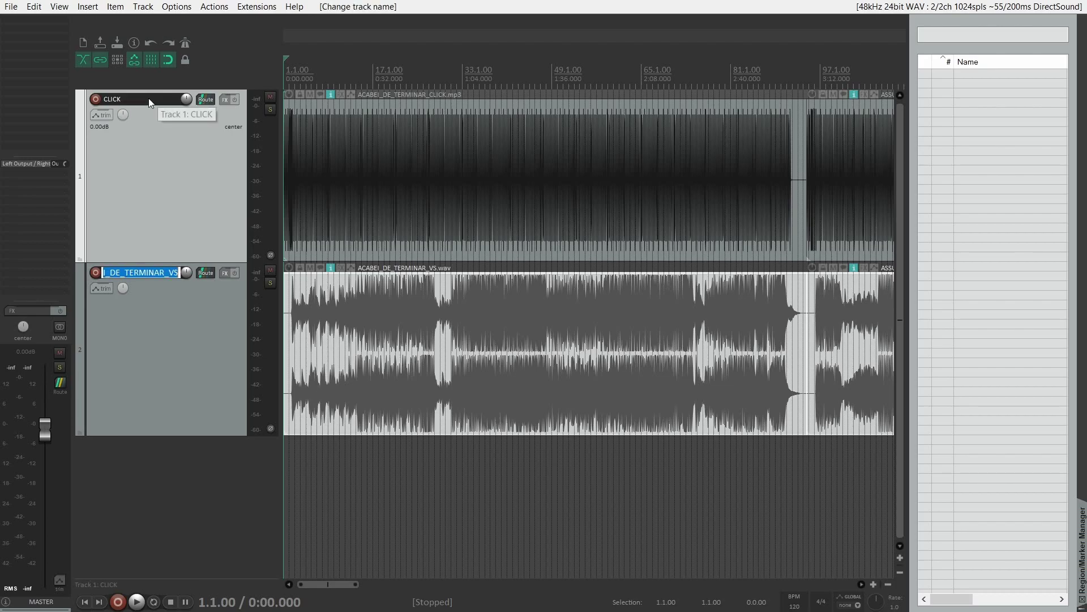
type("VC")
key("BackSpace")
type("S")
key("Return")
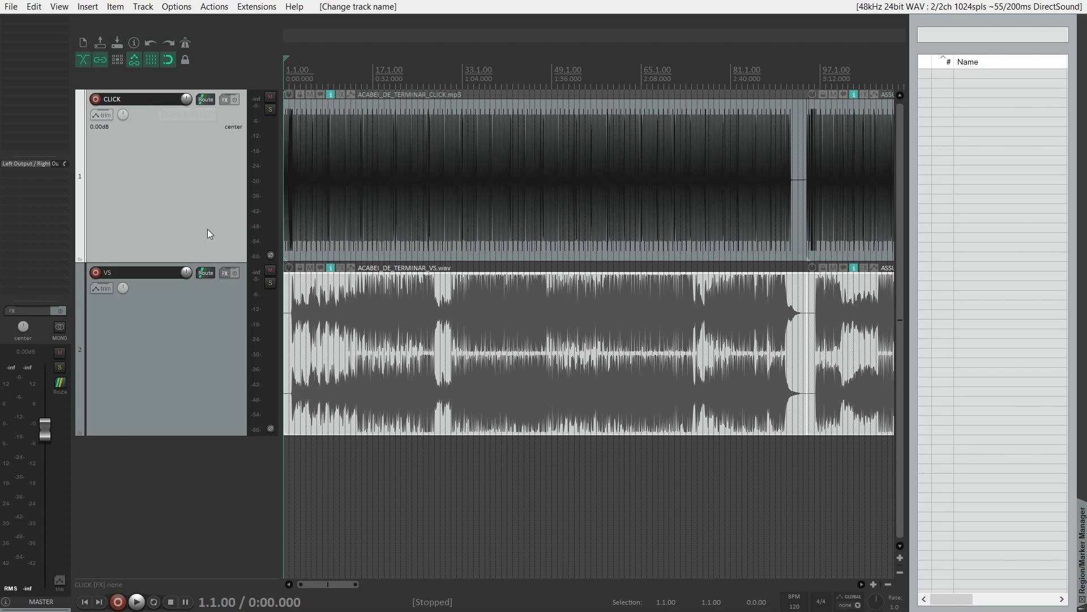
- Set the CLICK track's colour to light red and the VS track's colour to blue
double_click(199, 214)
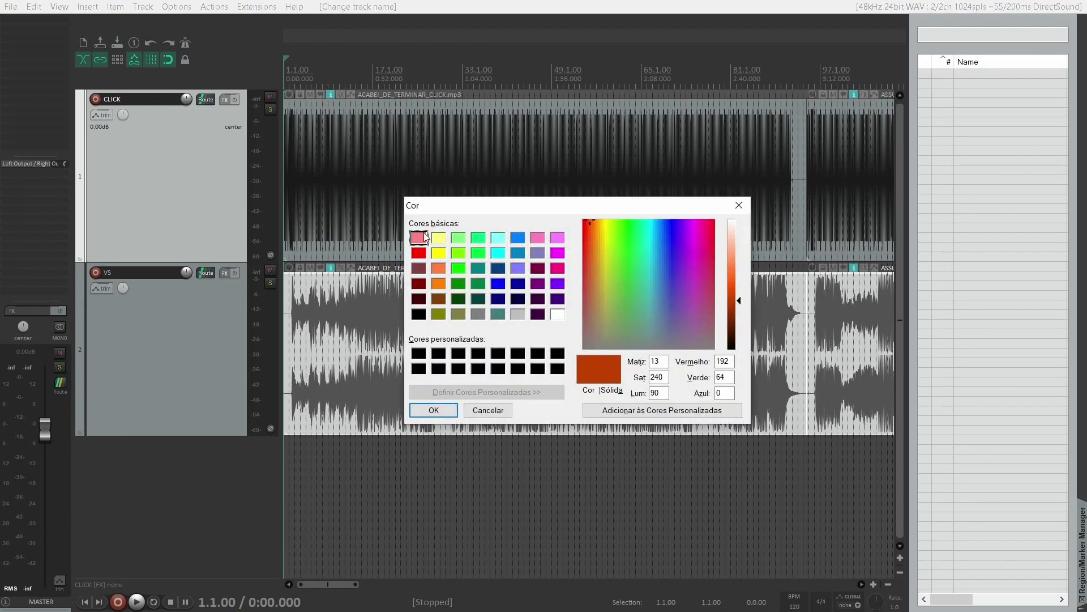
left_click(420, 237)
left_click(435, 410)
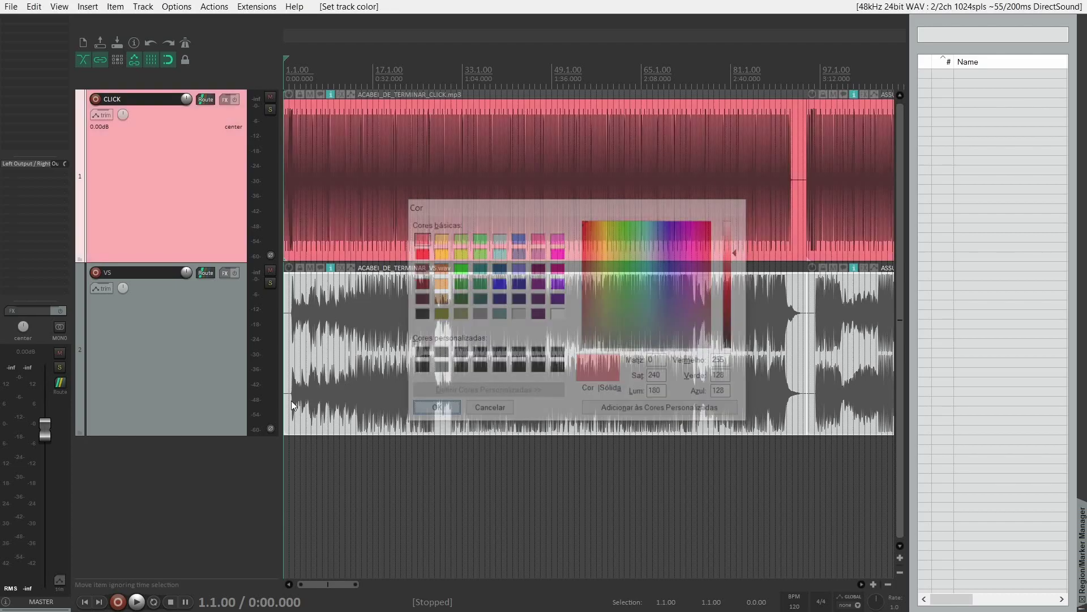
double_click(158, 378)
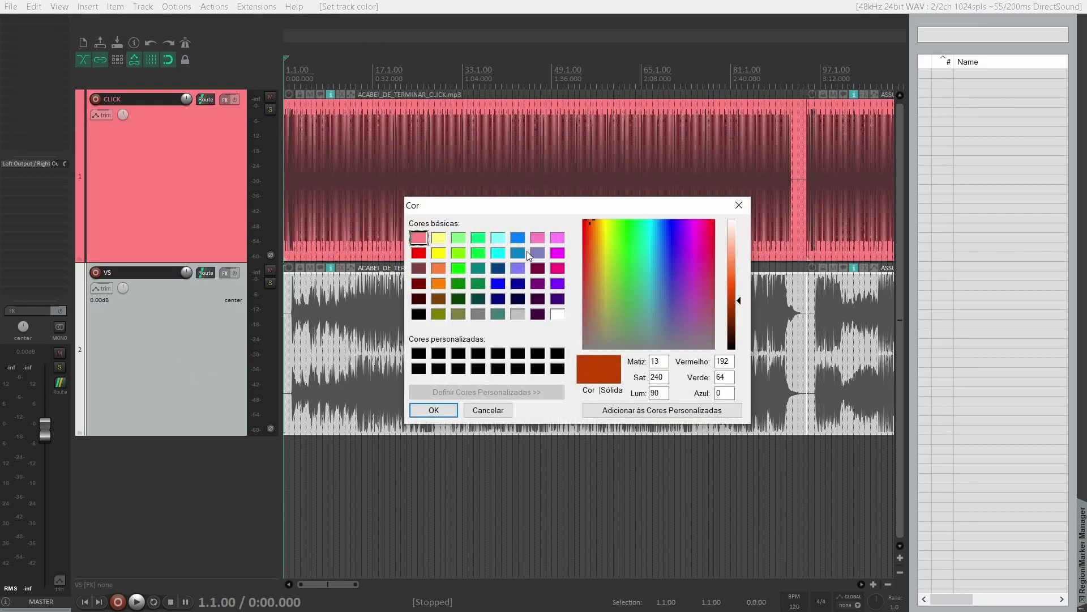
left_click(522, 252)
left_click(434, 410)
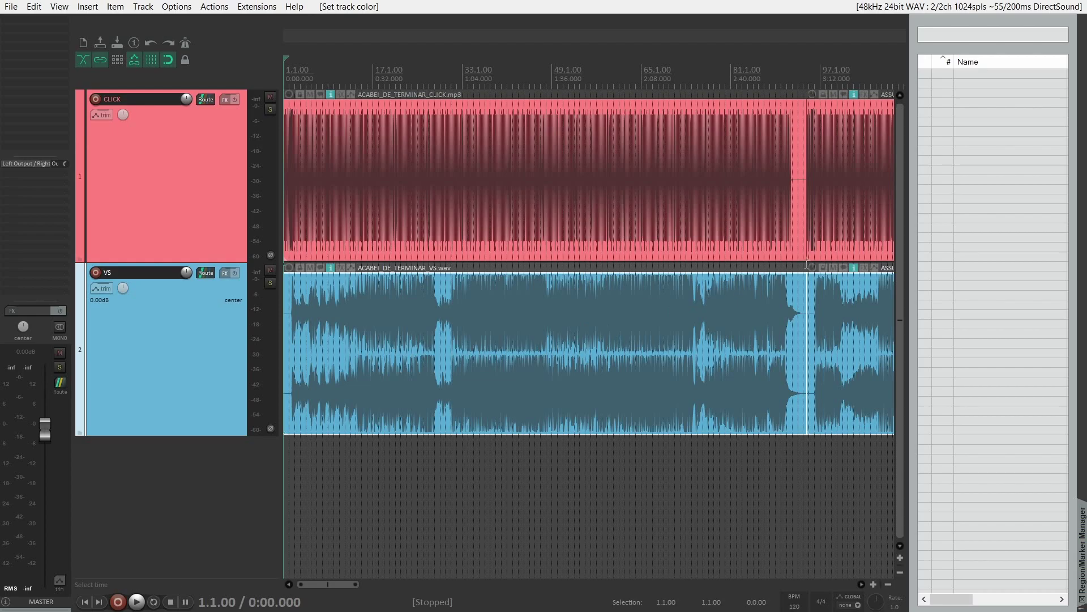
- Try trimming the silent end of ACABEI_DE_TERMINAR_CLICK and moving ASSUNTO_DELICADO_CLICK up against it
left_click(805, 156)
scroll(787, 176, "up", 5)
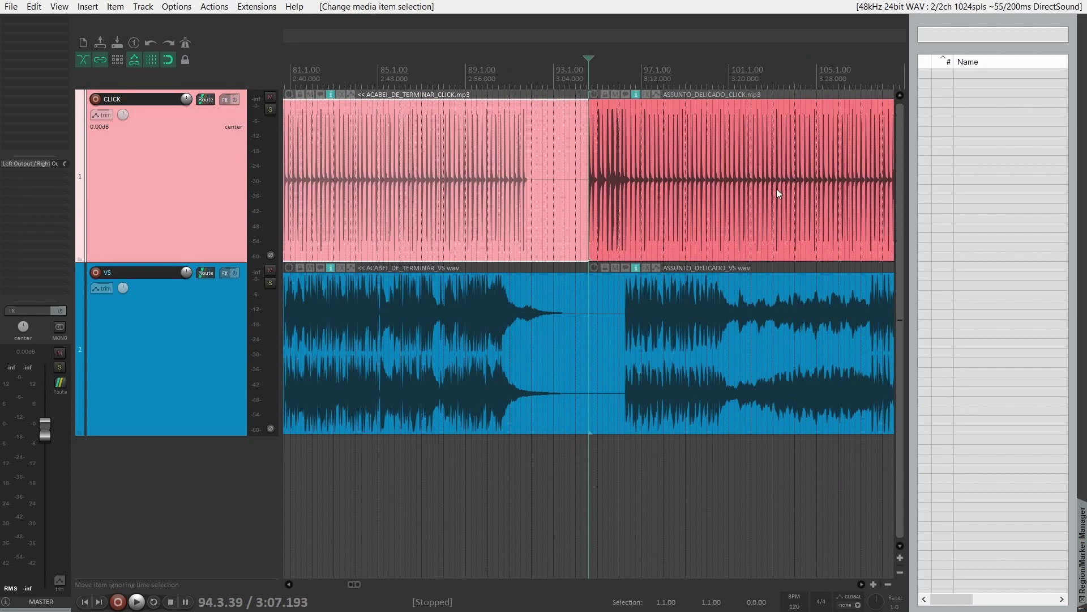
left_click_drag(488, 492, 398, 166)
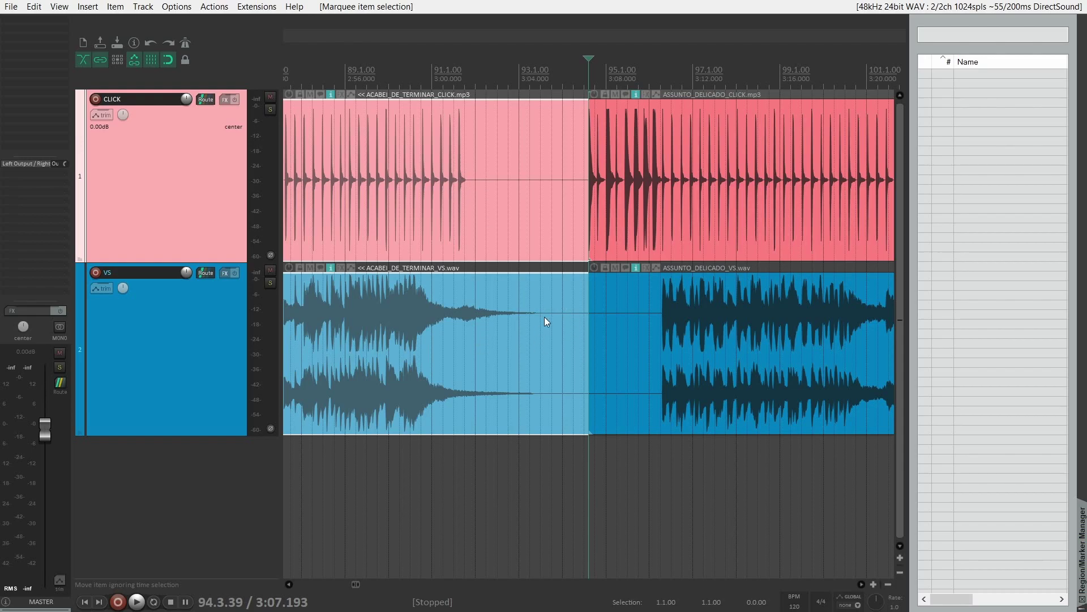
left_click(572, 185)
left_click_drag(583, 183, 468, 182)
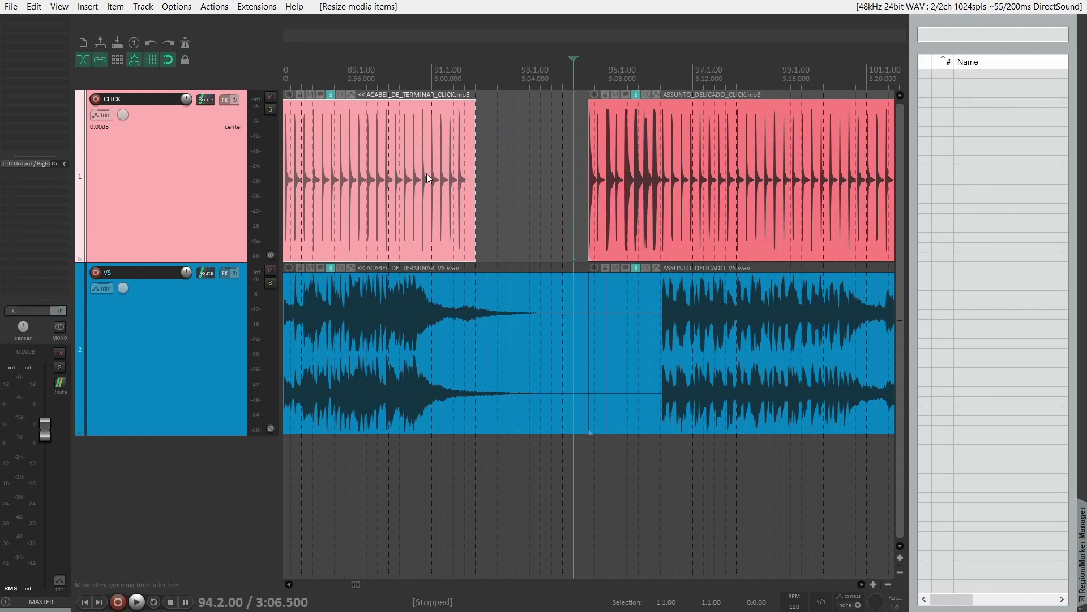
left_click_drag(683, 199, 570, 199)
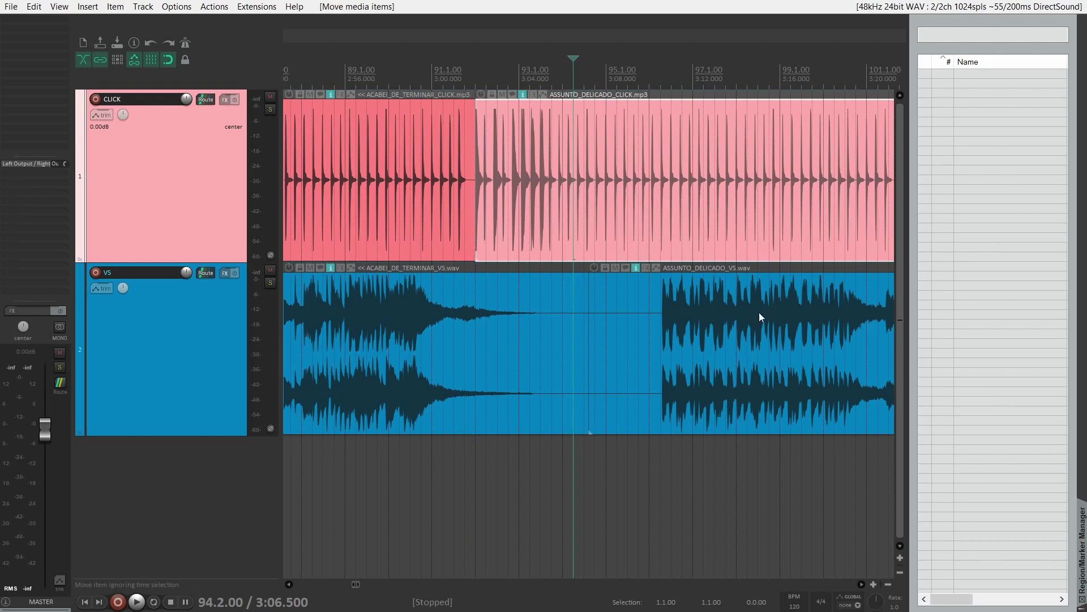
- Undo the move of the second click item and the trim of the first one
key("ctrl+z")
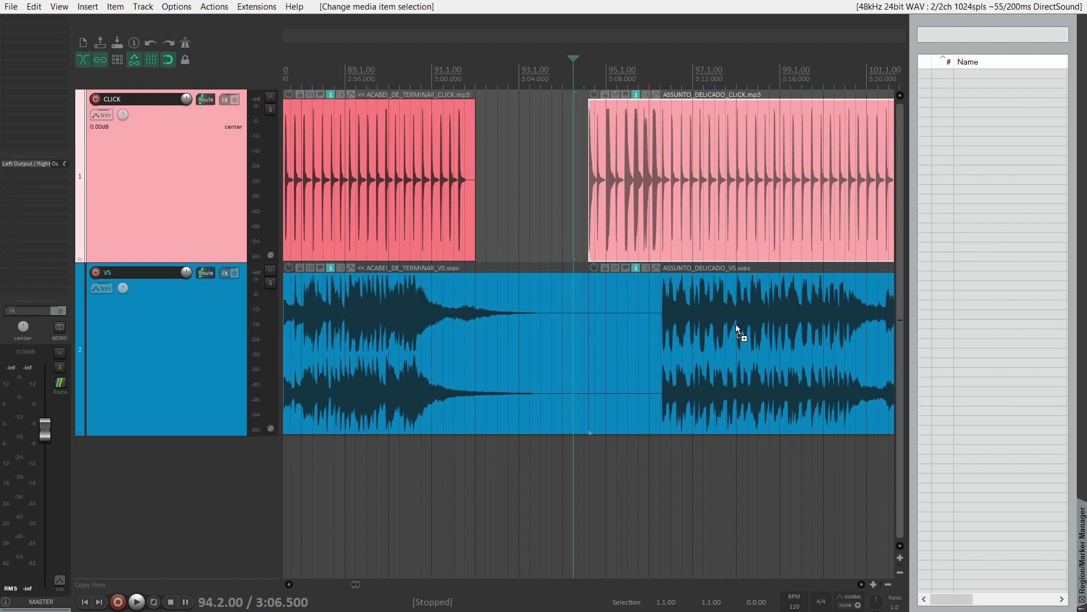
key("ctrl+z")
key("ctrl+z")
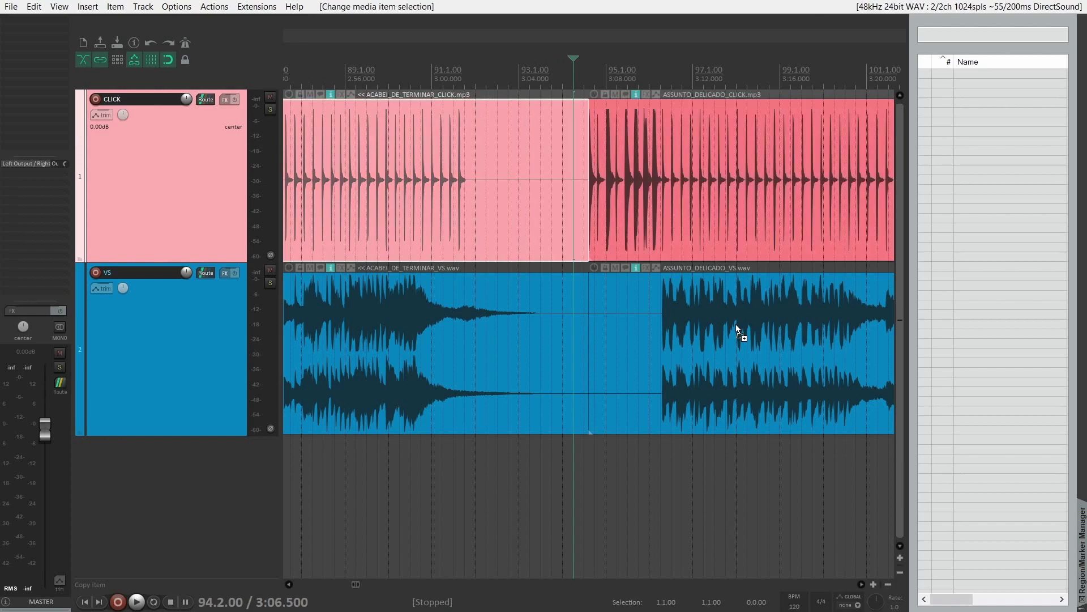
scroll(602, 280, "down", 10)
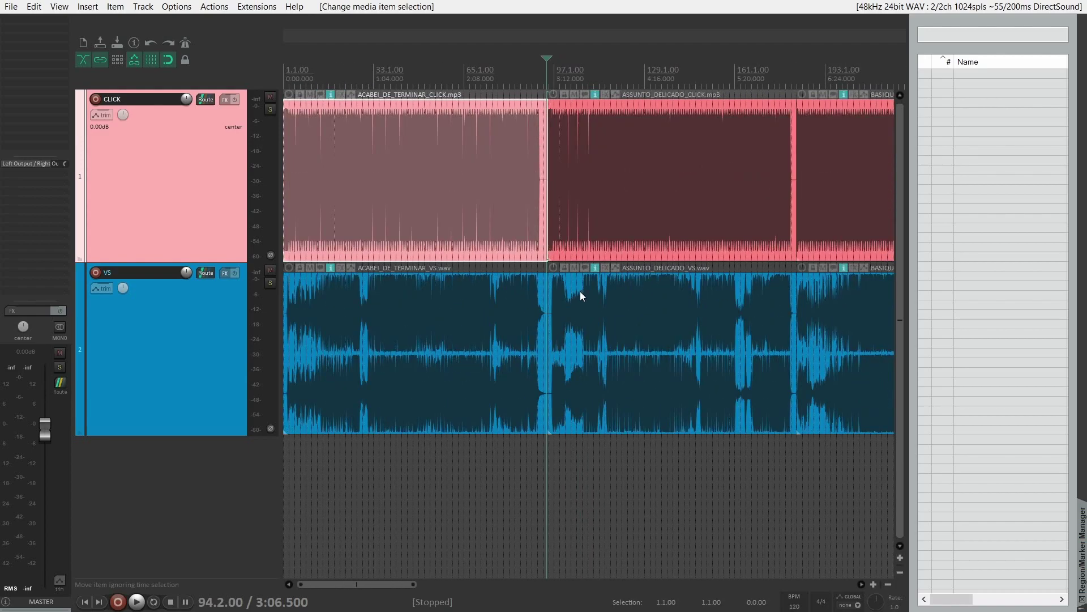
scroll(546, 300, "down", 5)
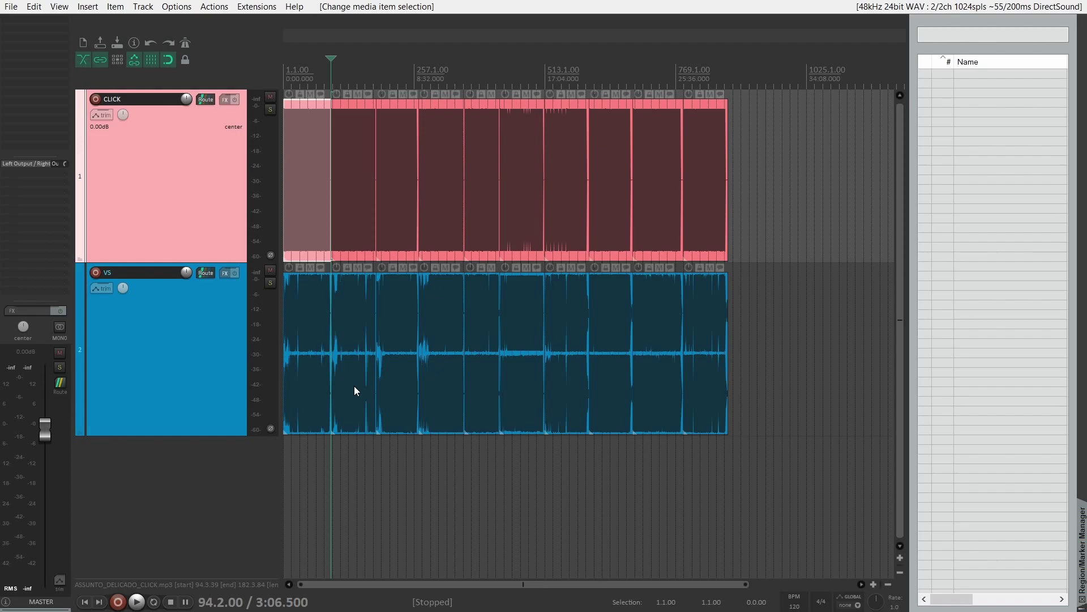
key("Home")
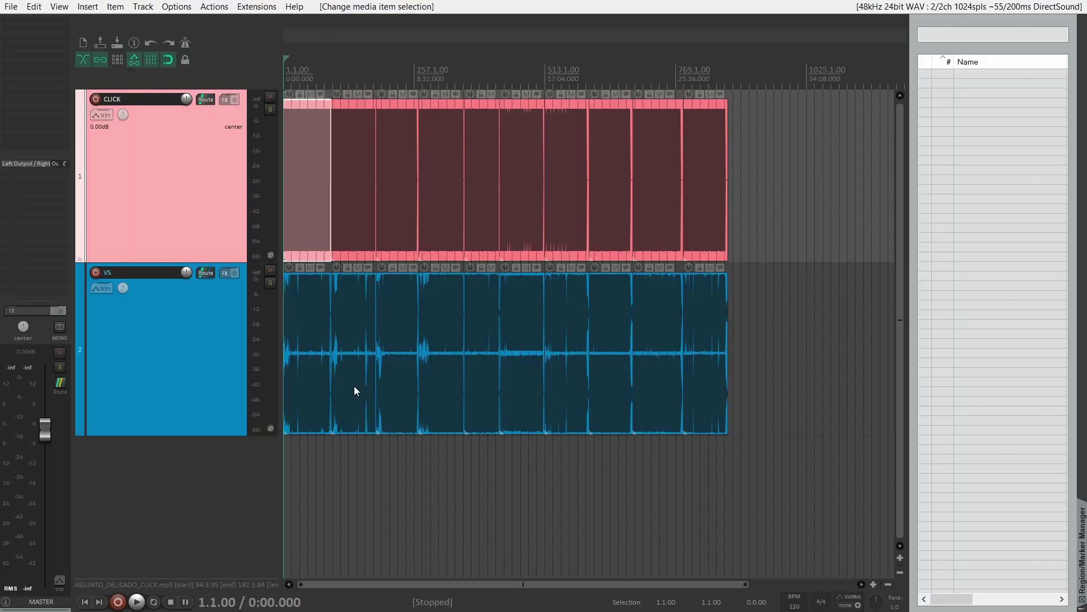
left_click(307, 480)
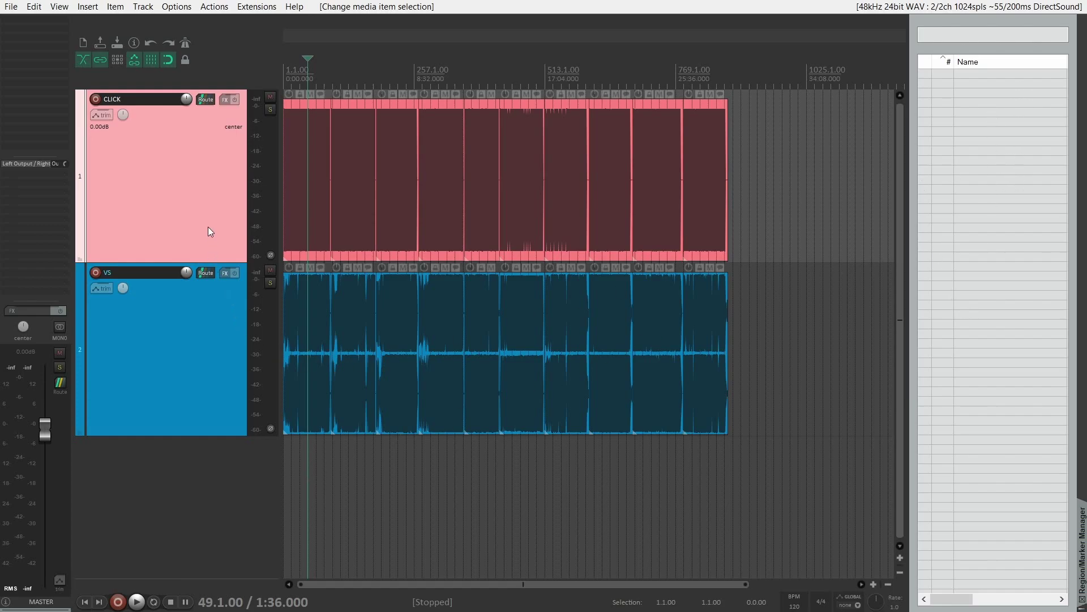
- Filter the action list by REGION and select Markers: Insert separate regions for each selected item
left_click(221, 10)
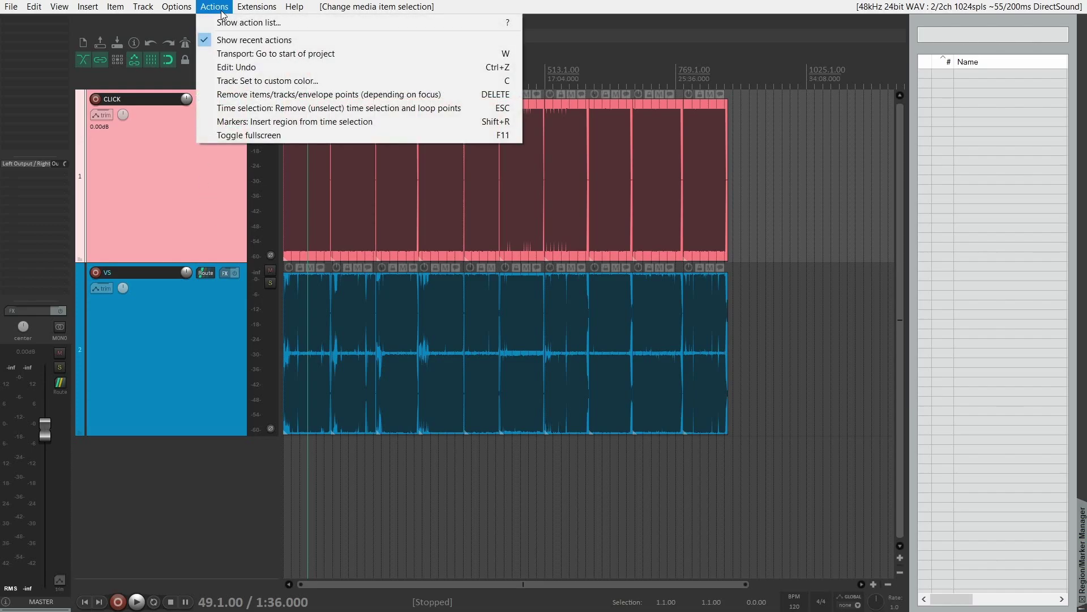
left_click(228, 24)
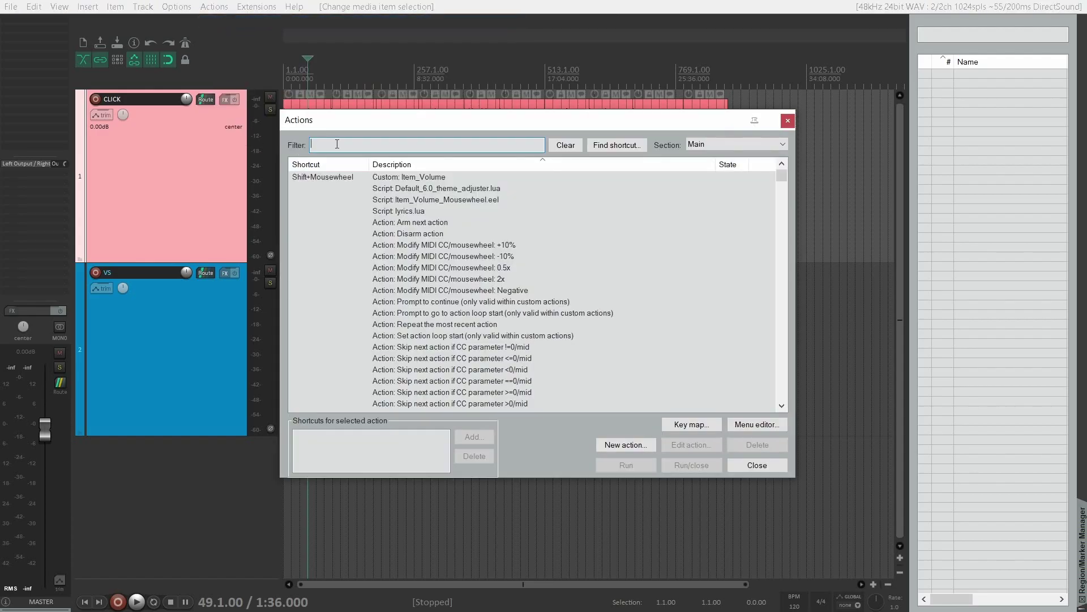
type("REGION")
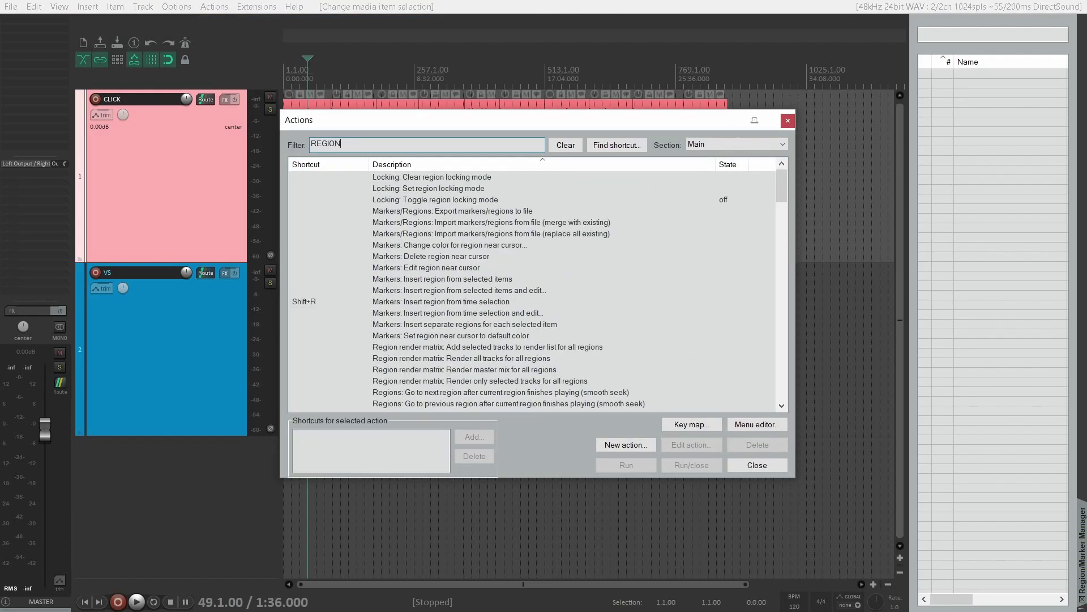
left_click(368, 302)
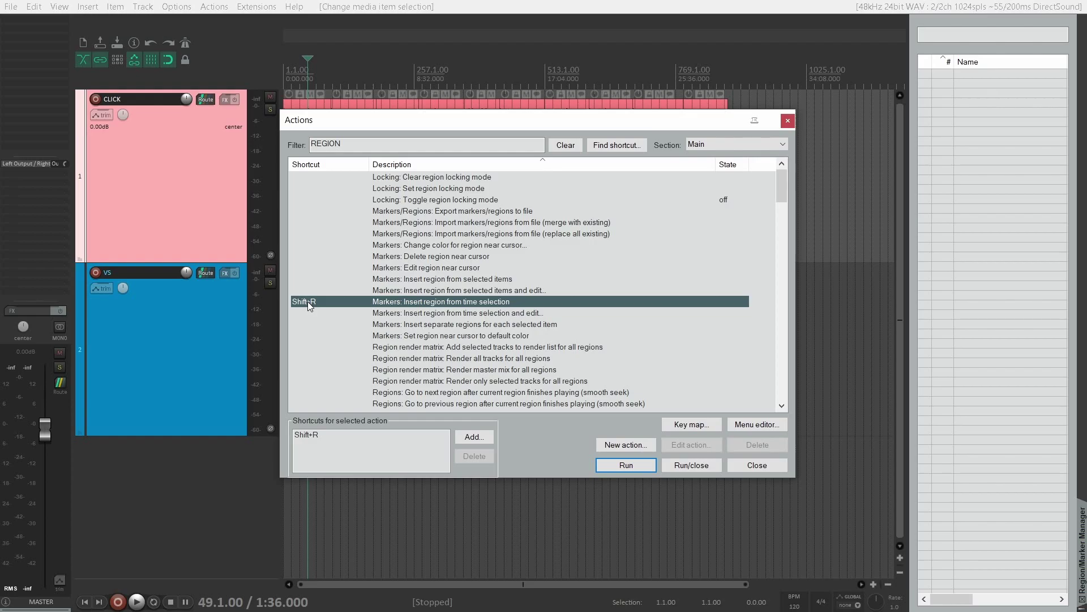
left_click(384, 325)
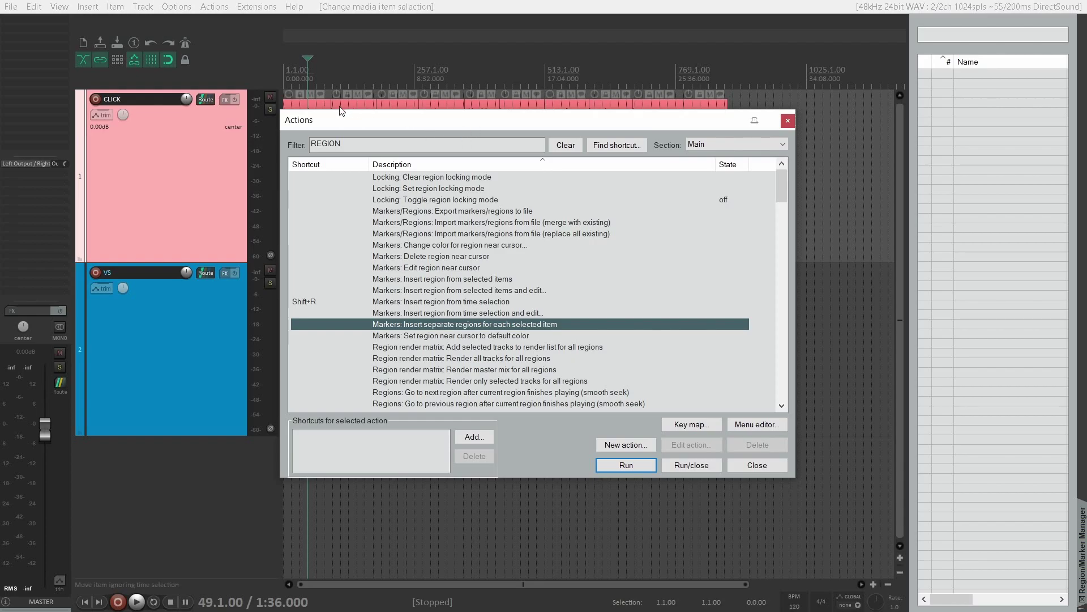
- Assign the shortcut Shift+R to the separate-regions action, override its existing mapping, and close the action list
left_click(476, 437)
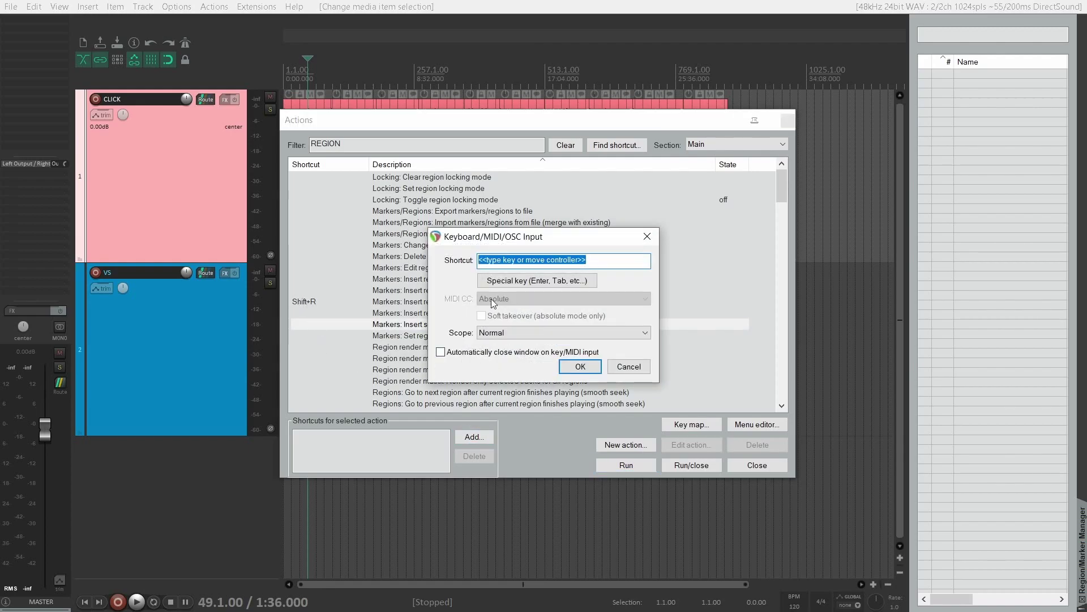
key("shift+r")
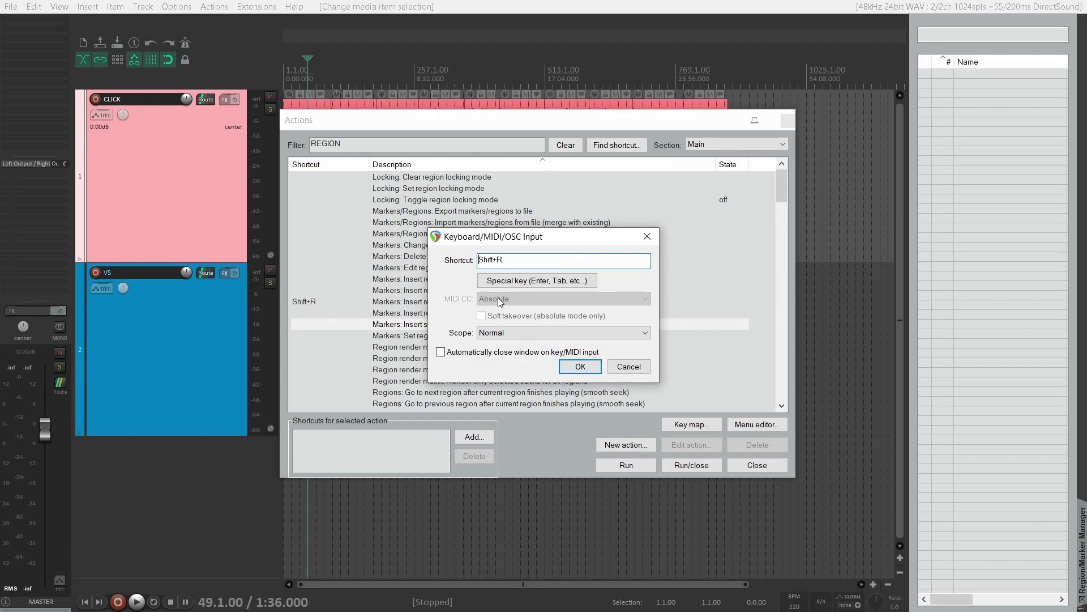
left_click(578, 364)
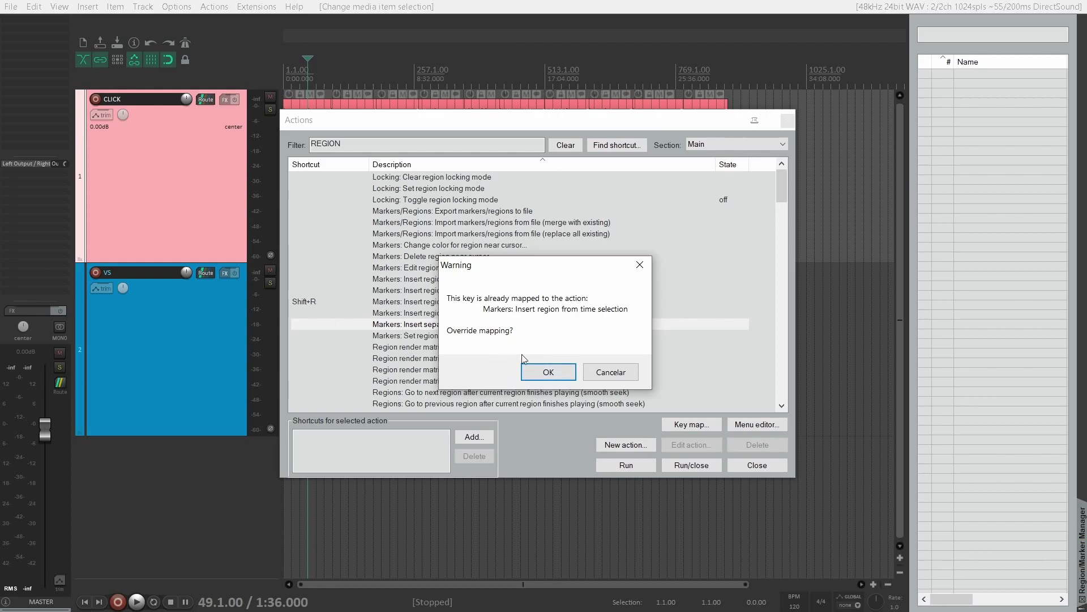
left_click(546, 369)
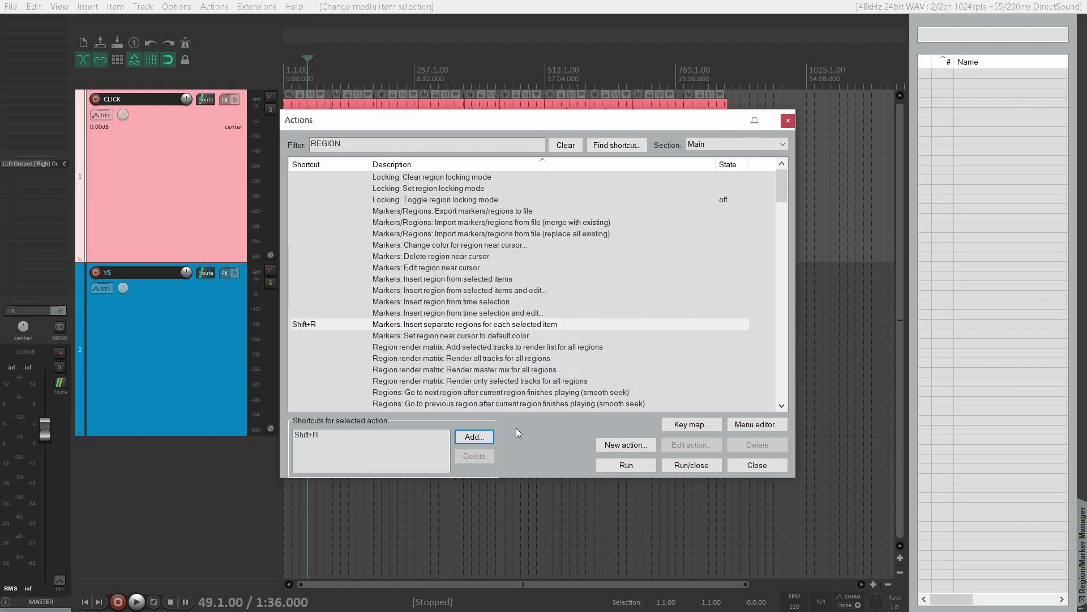
left_click(787, 120)
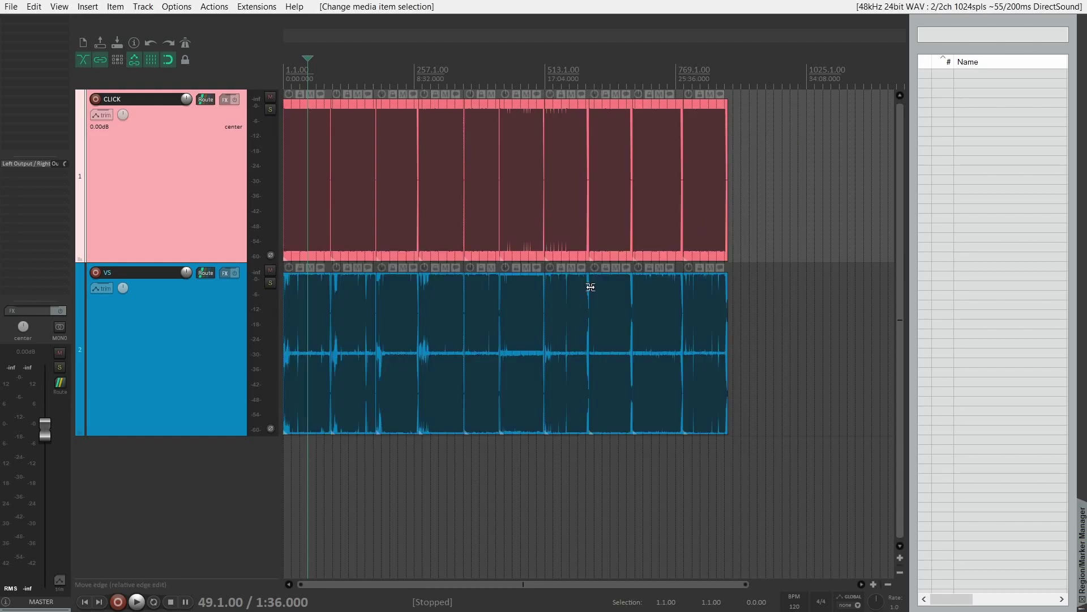
- Select all items on the VS track and insert a separate region for each of them
left_click_drag(780, 334, 285, 385)
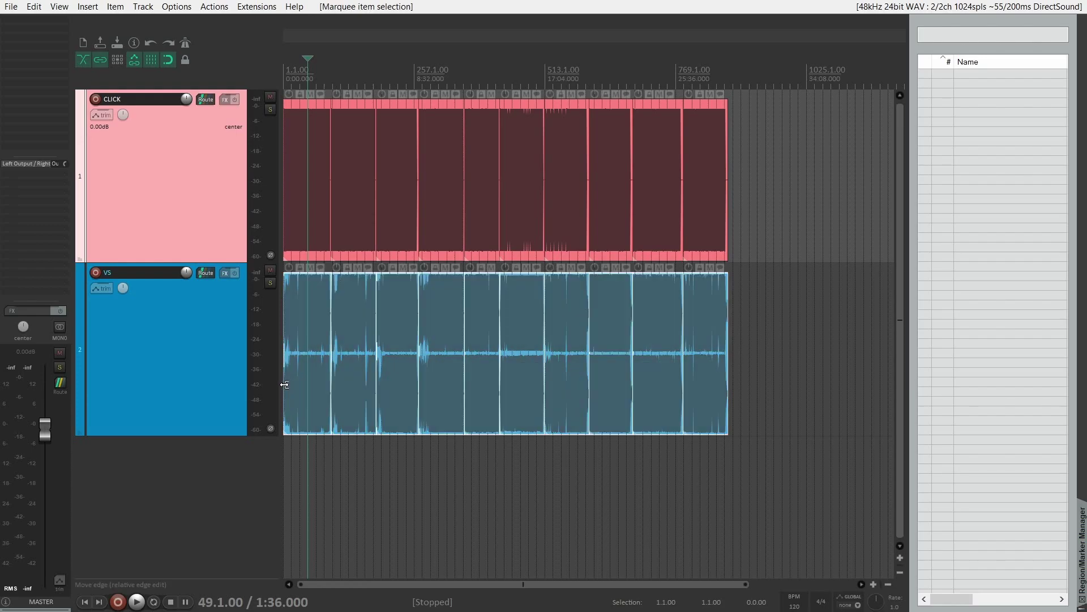
key("shift")
key("shift+r")
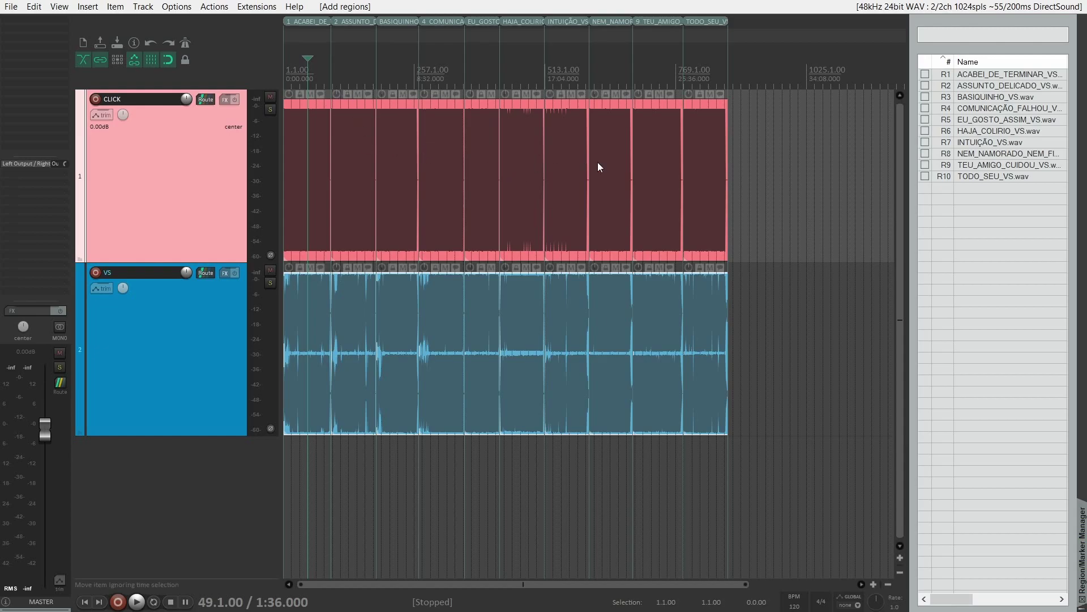
- Go to each region in the region list from ACABEI_DE_TERMINAR_VS to TODO_SEU_VS, checking its position, and return to the first one
left_click(999, 76)
left_click(994, 85)
left_click(995, 96)
left_click(992, 109)
left_click(993, 119)
left_click(996, 130)
left_click(996, 142)
left_click(997, 154)
left_click(998, 165)
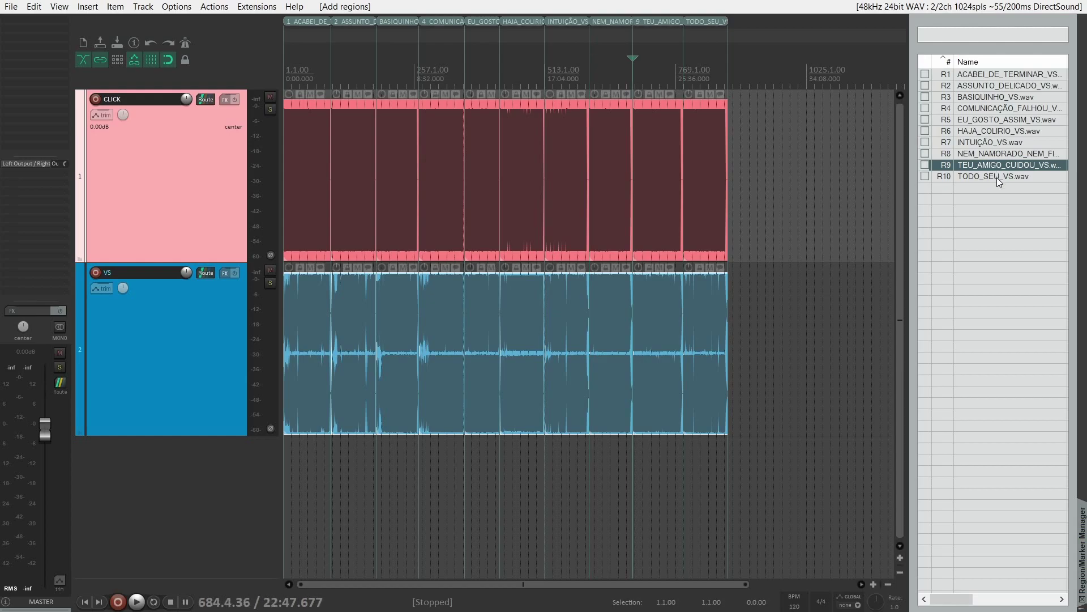
left_click(997, 176)
left_click(972, 77)
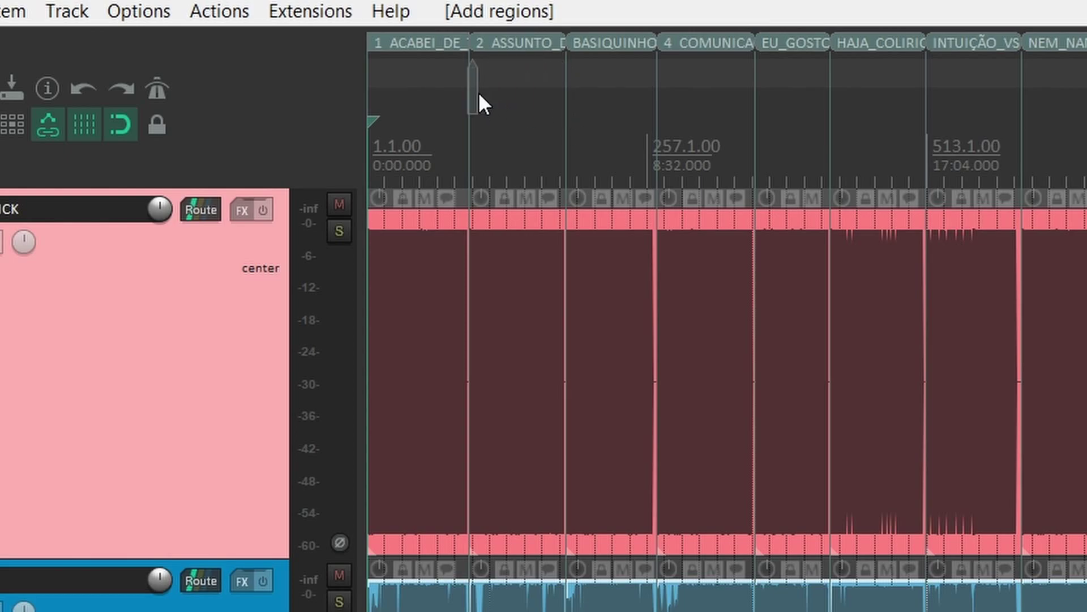
- Move the COMUNICAÇÃO_FALHOU region directly after ACABEI_DE_TERMINAR and inspect the transition between the two songs
left_click_drag(468, 94, 467, 93)
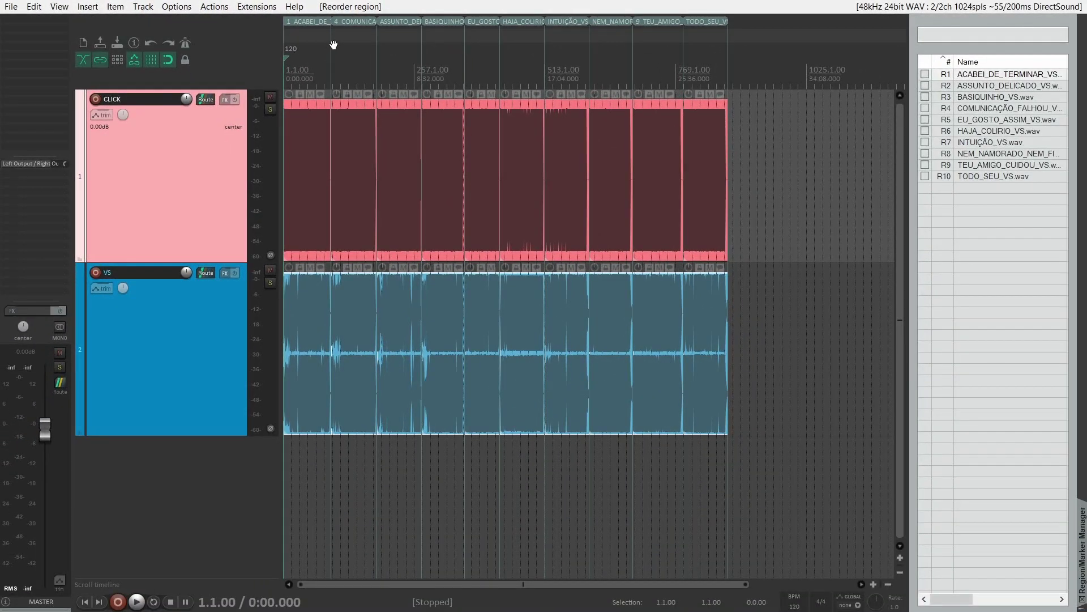
scroll(384, 111, "up", 10)
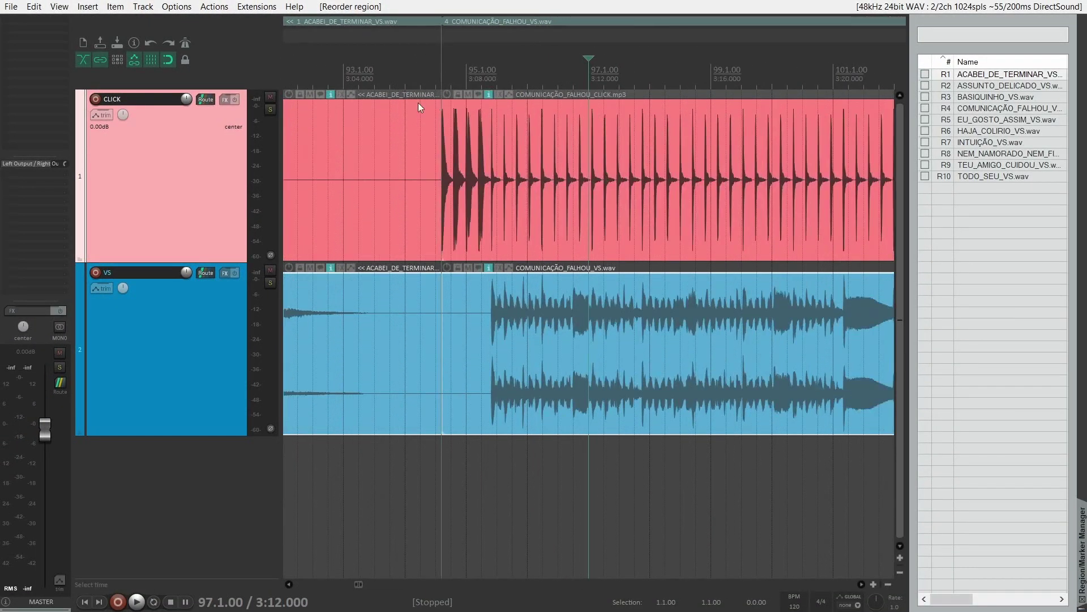
scroll(462, 144, "down", 4)
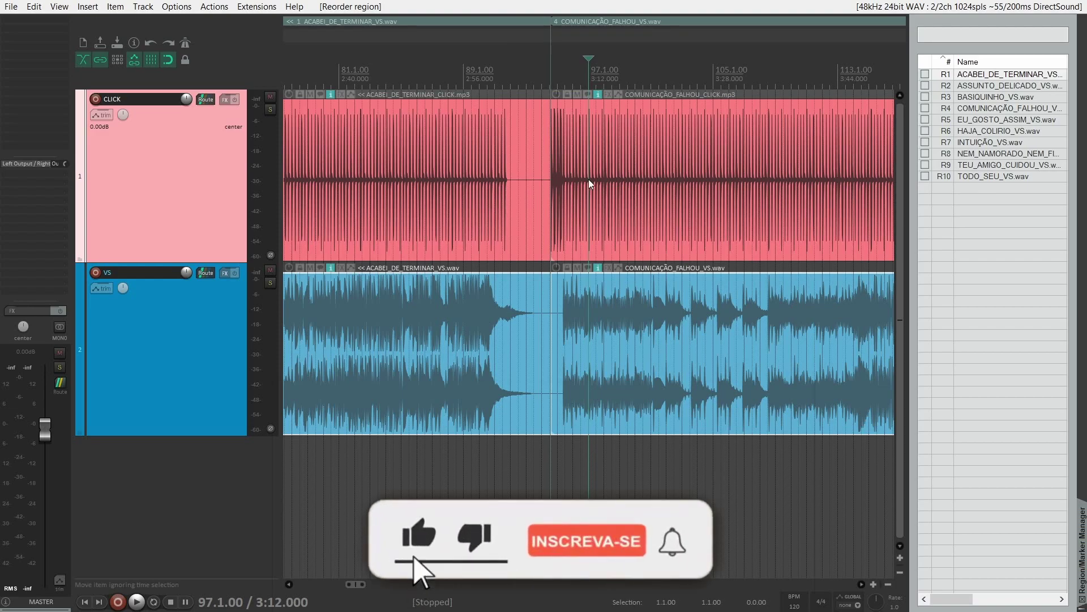
scroll(570, 174, "down", 4)
scroll(570, 174, "down", 6)
scroll(558, 174, "down", 2)
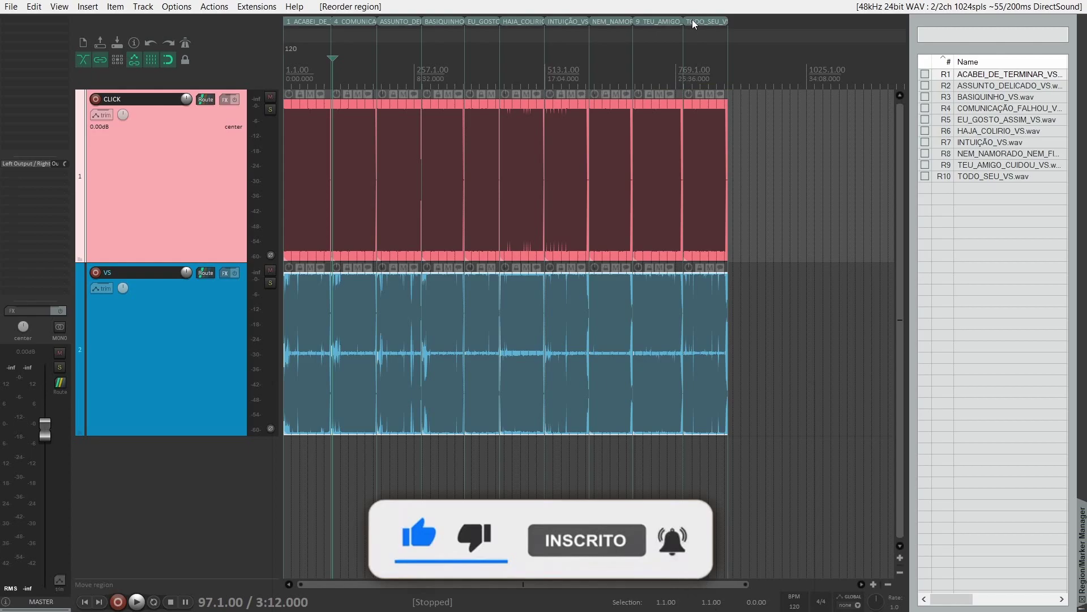
- Reorder the regions: TODO_SEU before INTUIÇÃO, EU_GOSTO_ASSIM before TEU_AMIGO_CUIDOU, and ASSUNTO_DELICADO at the end
left_click_drag(545, 39, 545, 40)
mouse_move(479, 21)
left_mouse_down()
mouse_move(610, 16)
mouse_move(678, 38)
left_mouse_up()
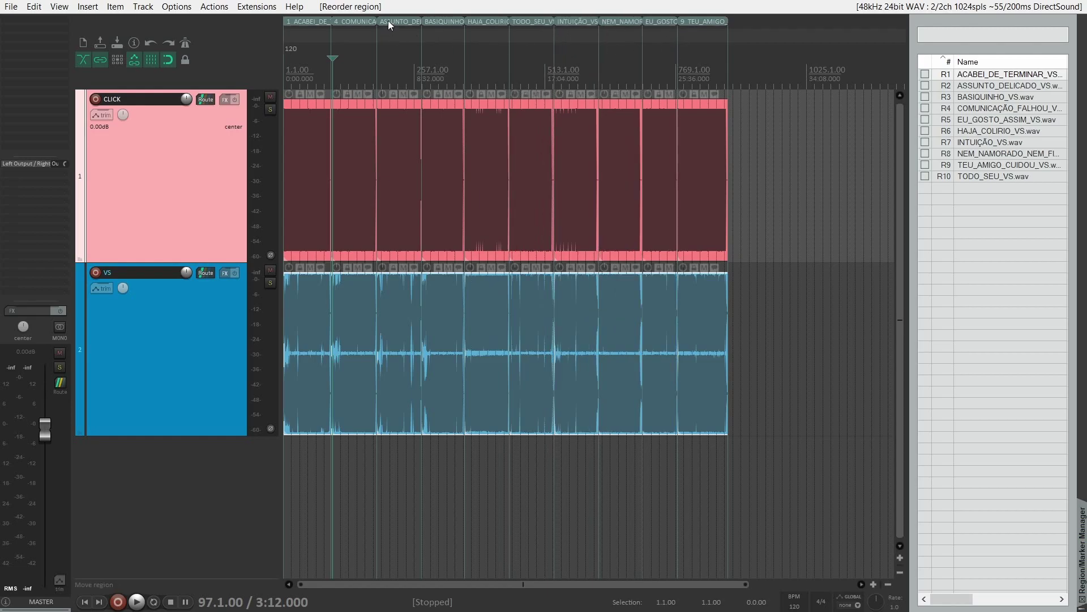
left_click_drag(730, 37, 729, 36)
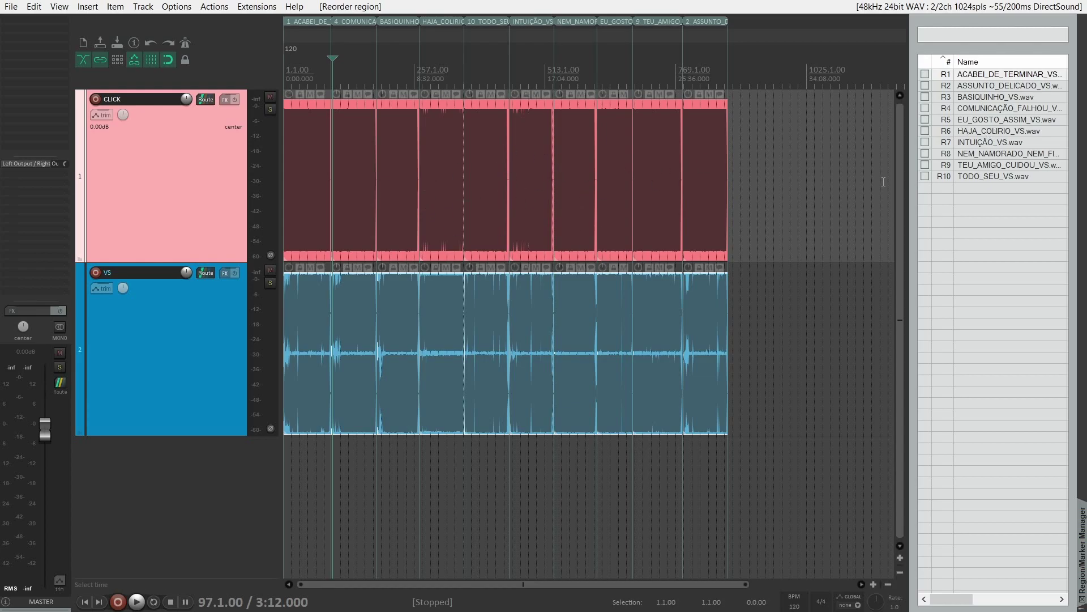
left_click(982, 87)
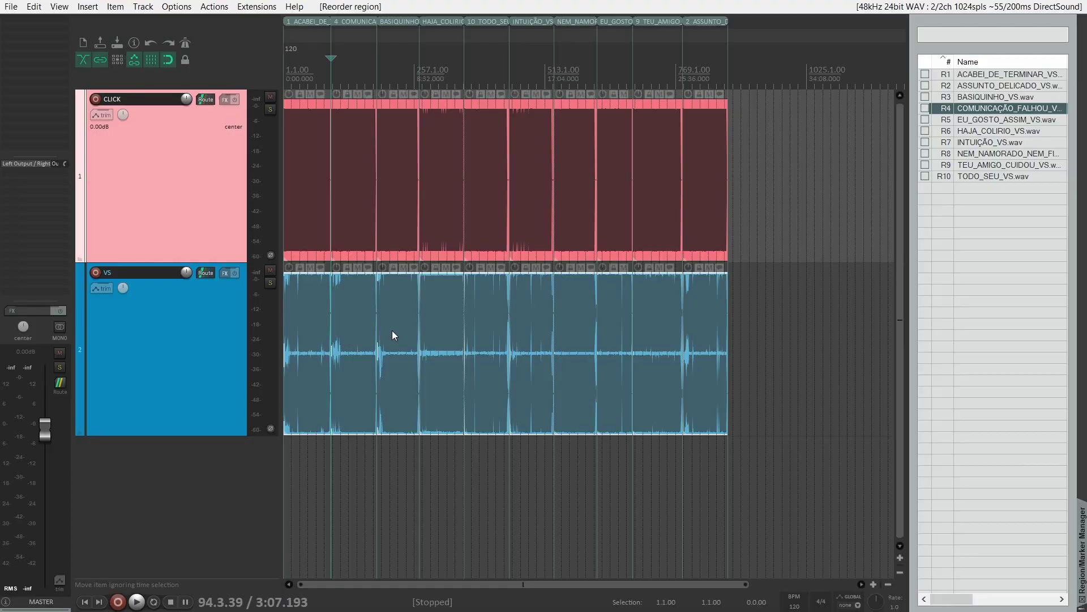
- Filter the action list by REGION DELET and select SWS: Delete all regions
left_click(214, 7)
left_click(227, 19)
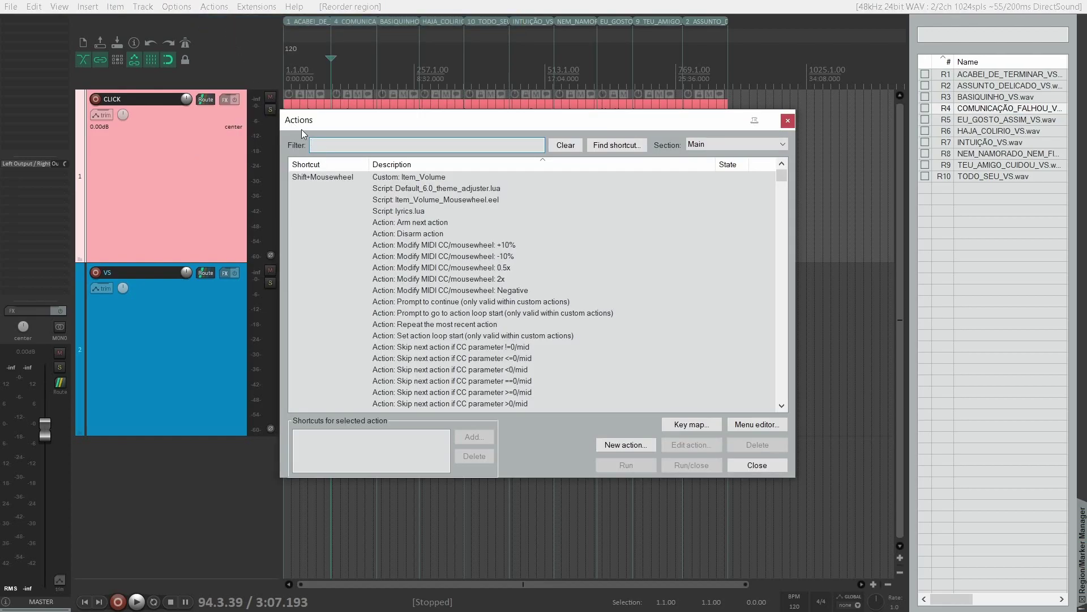
type("RE")
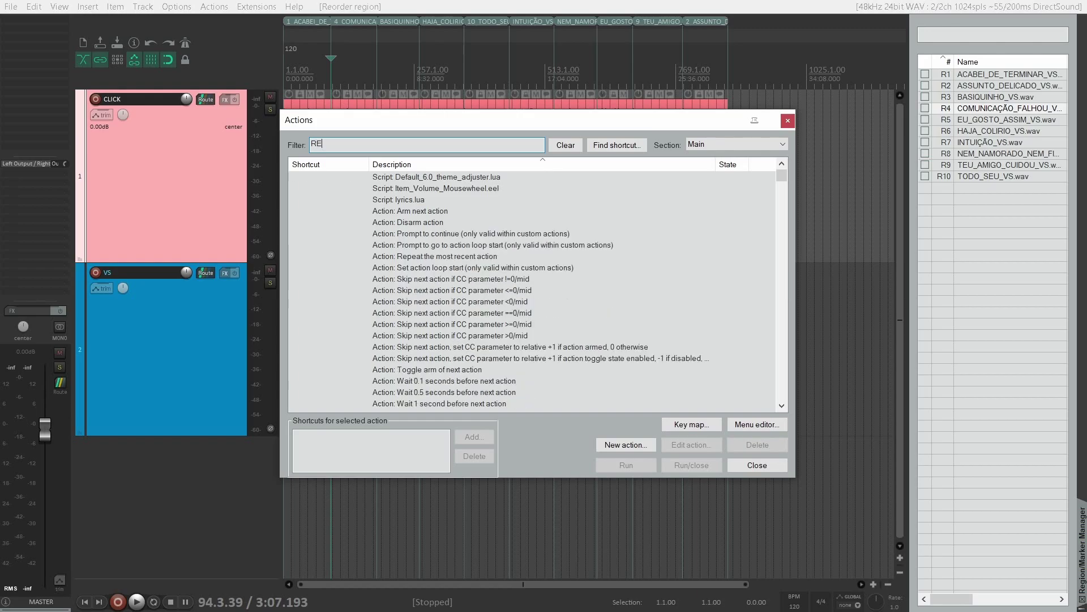
type("GION DELET")
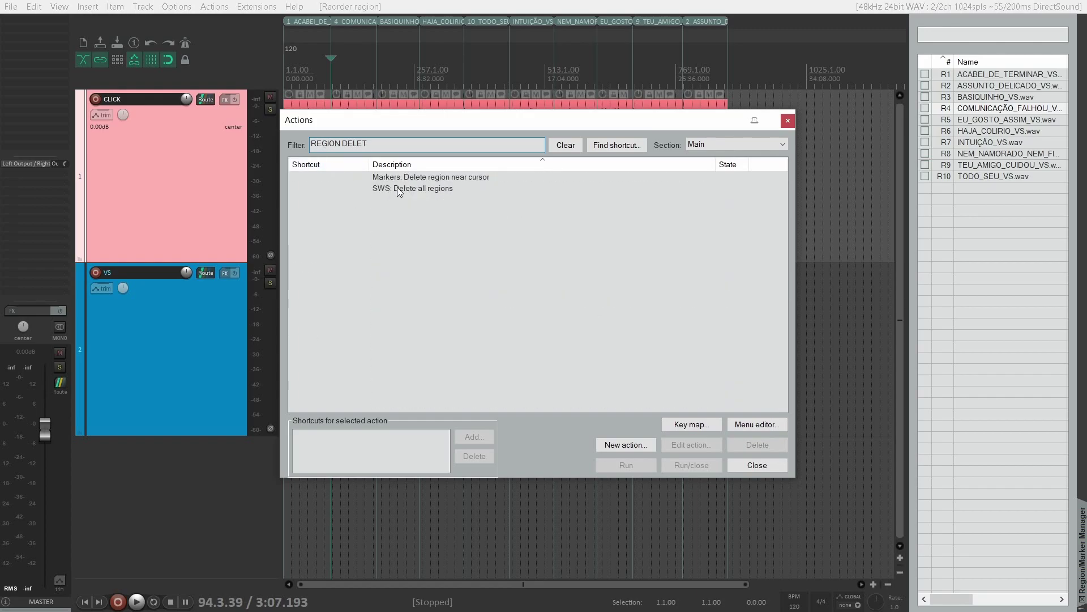
left_click(396, 190)
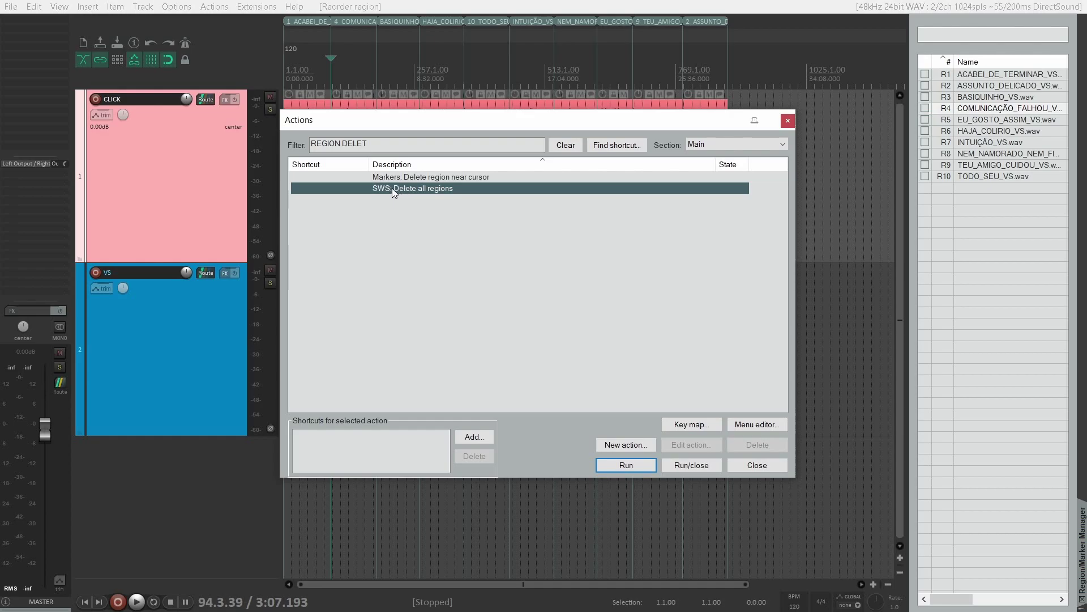
- Assign the shortcut Ctrl+Shift+R to the delete-all-regions action and close the action list
left_click(472, 435)
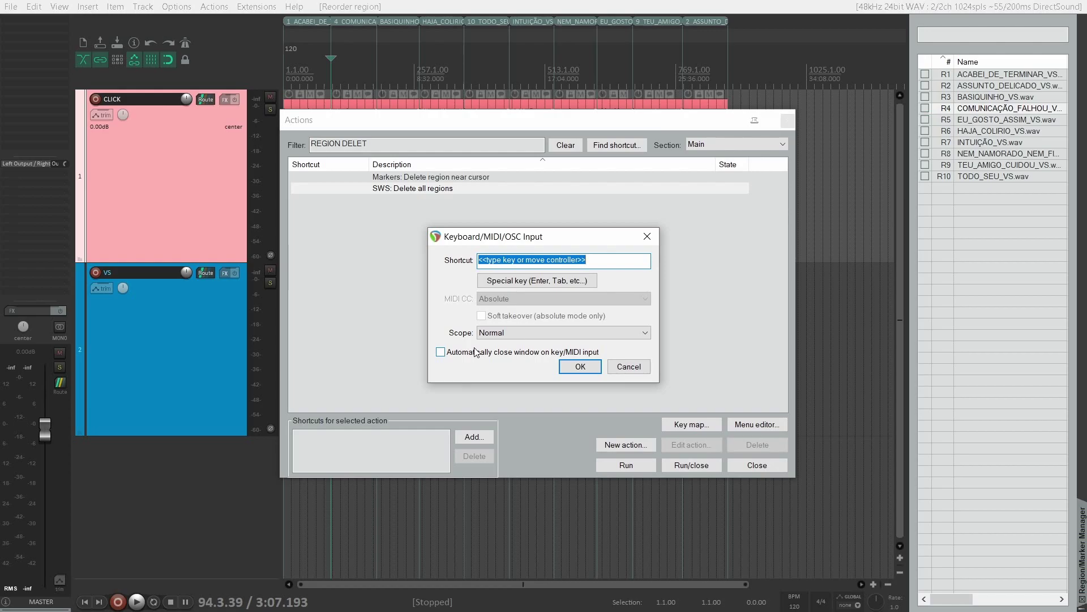
key("ctrl+shift+r")
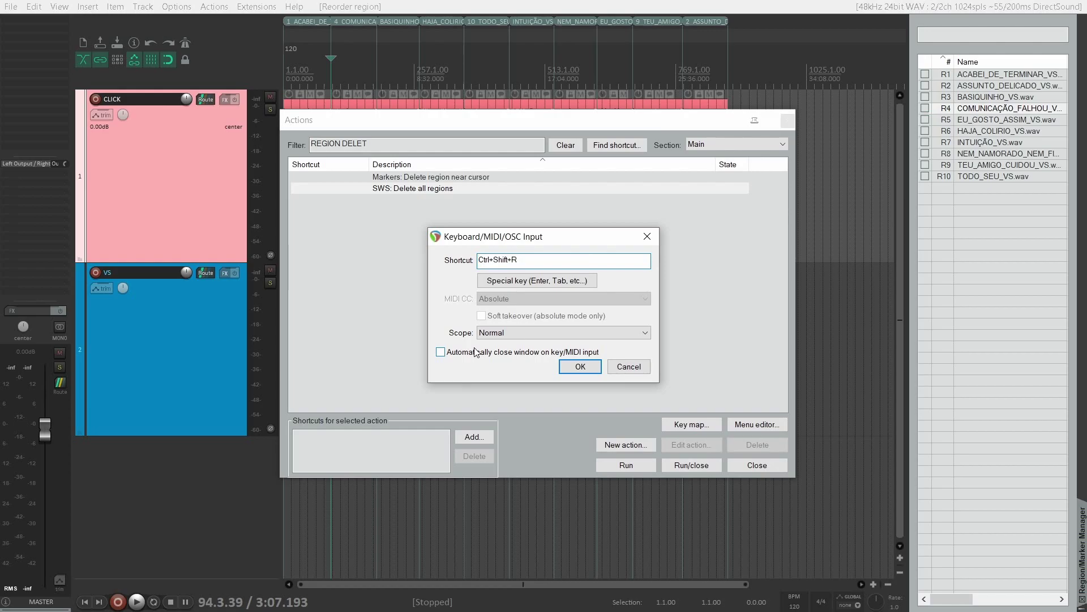
left_click(591, 367)
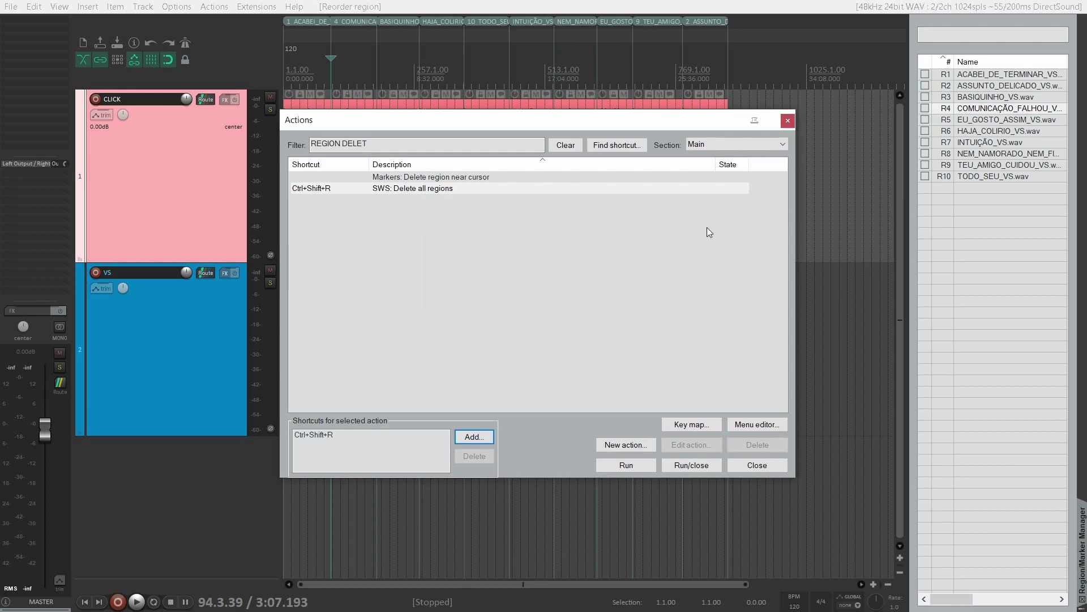
left_click(788, 121)
- Delete all regions and insert a separate region for every VS item again so the numbering follows the new song order
left_click(187, 507)
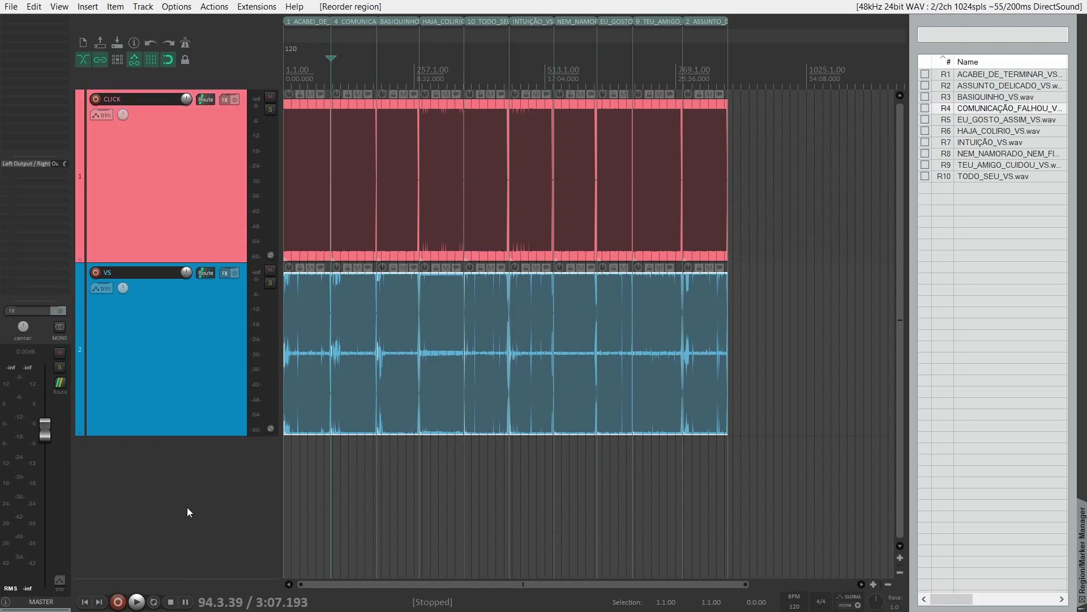
key("ctrl+shift+r")
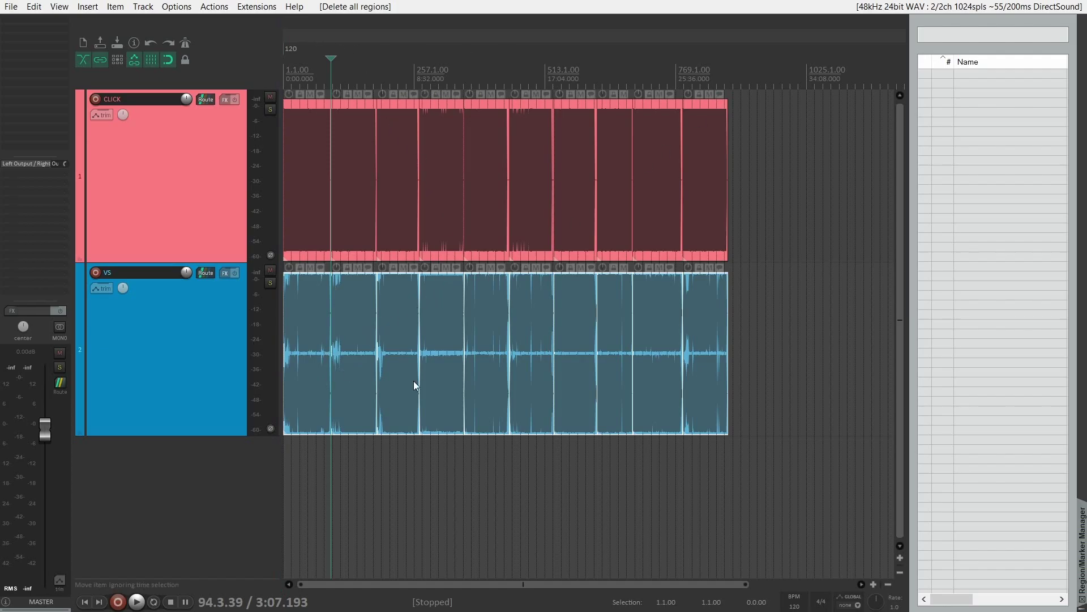
left_click_drag(797, 320, 316, 401)
key("shift+r")
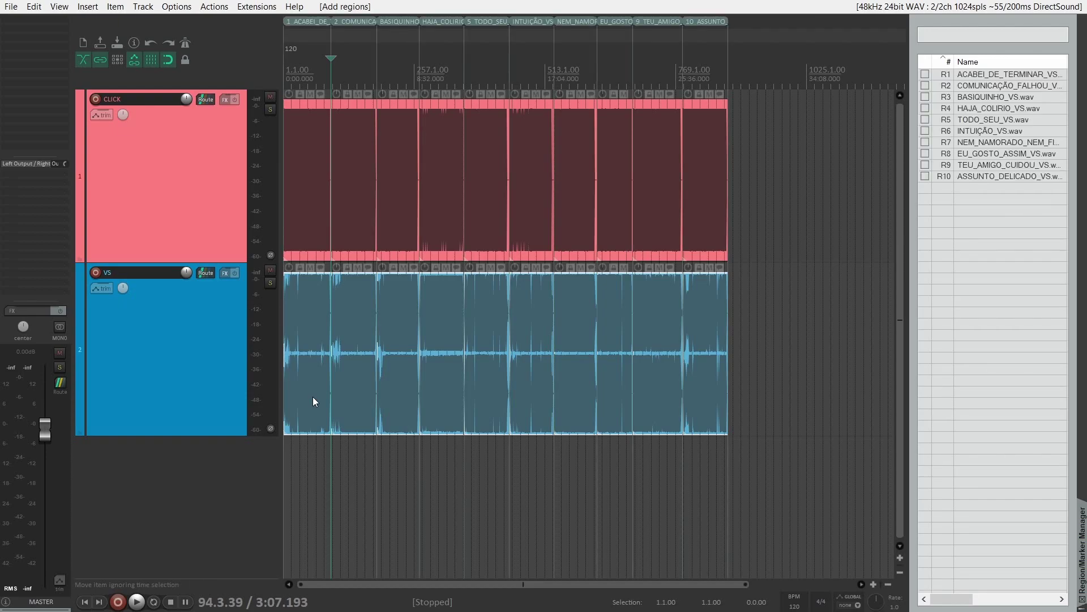
- Jump to the song regions one after another from the region list to check their positions on the timeline
left_click(979, 78)
left_click(978, 86)
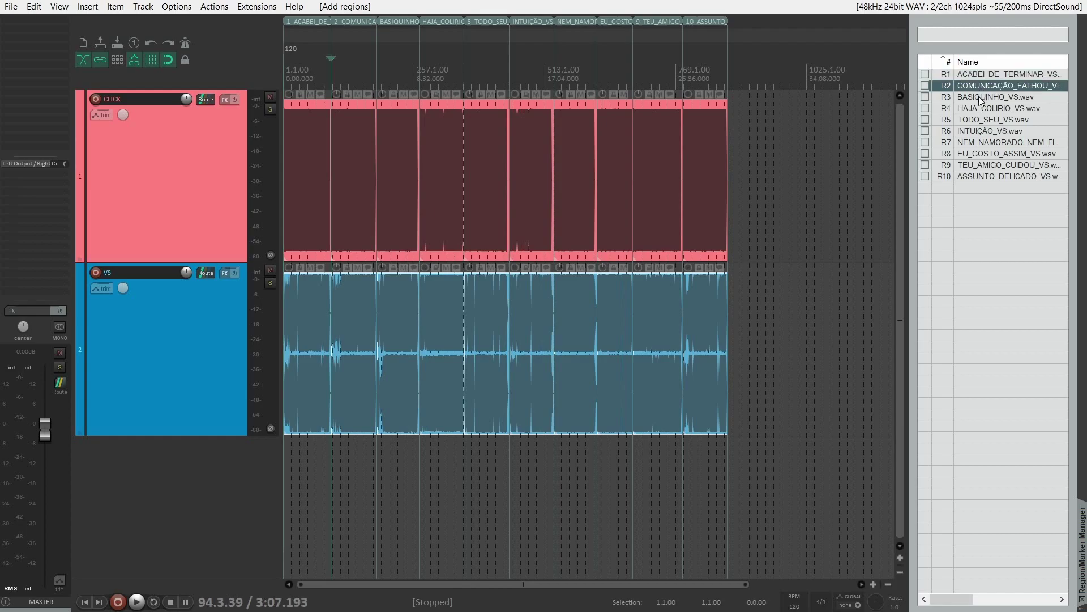
left_click(979, 97)
left_click(981, 108)
key("Down")
key("Down")
key("Down")
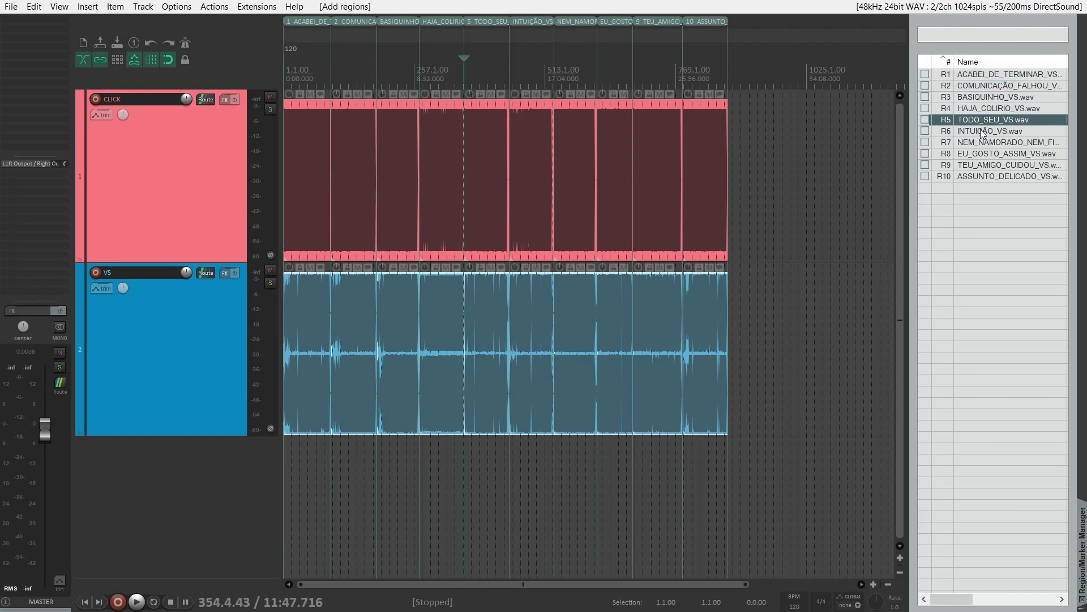
left_click(977, 76)
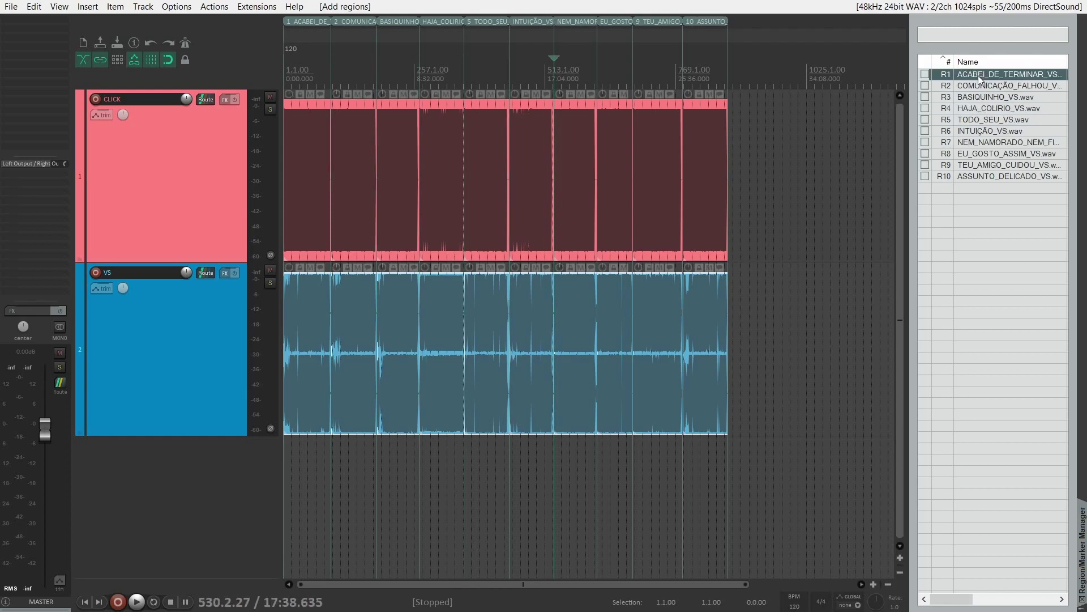
left_click(977, 88)
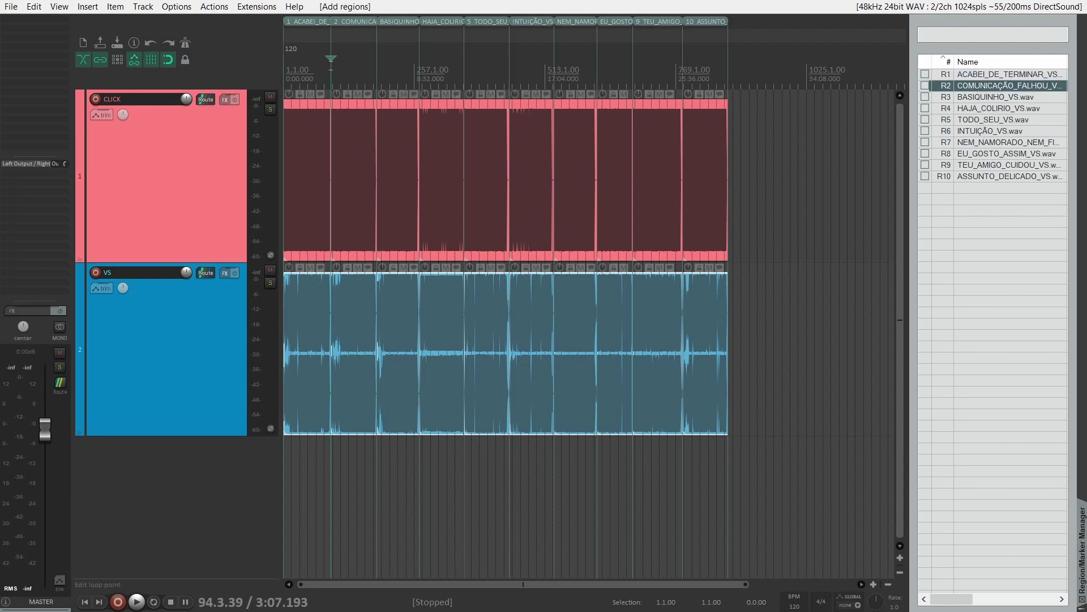
left_click(994, 98)
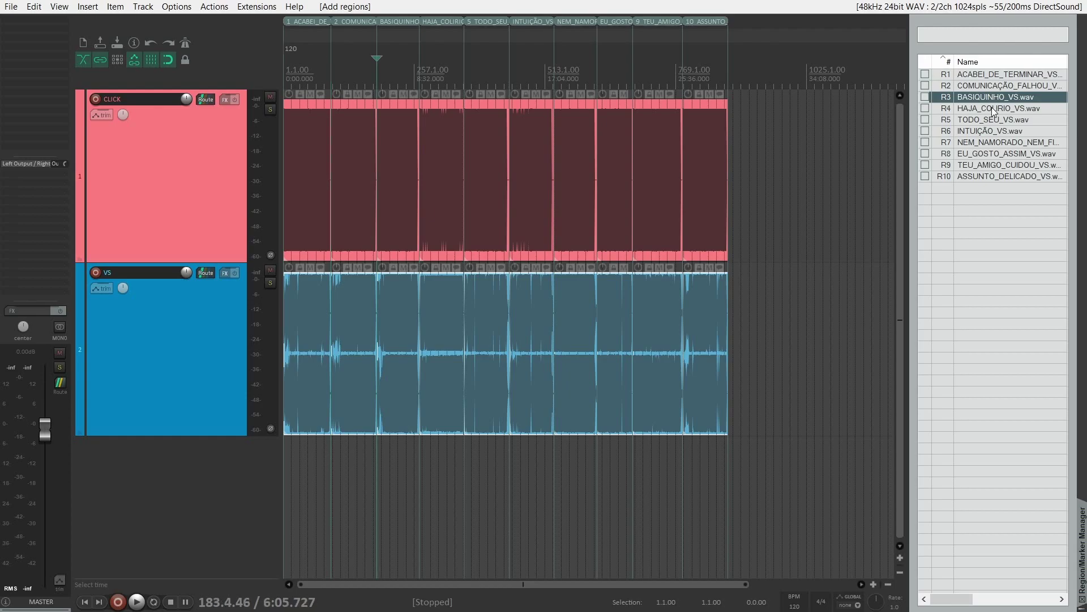
left_click(991, 109)
left_click(989, 121)
left_click(987, 131)
left_click(986, 144)
left_click(985, 152)
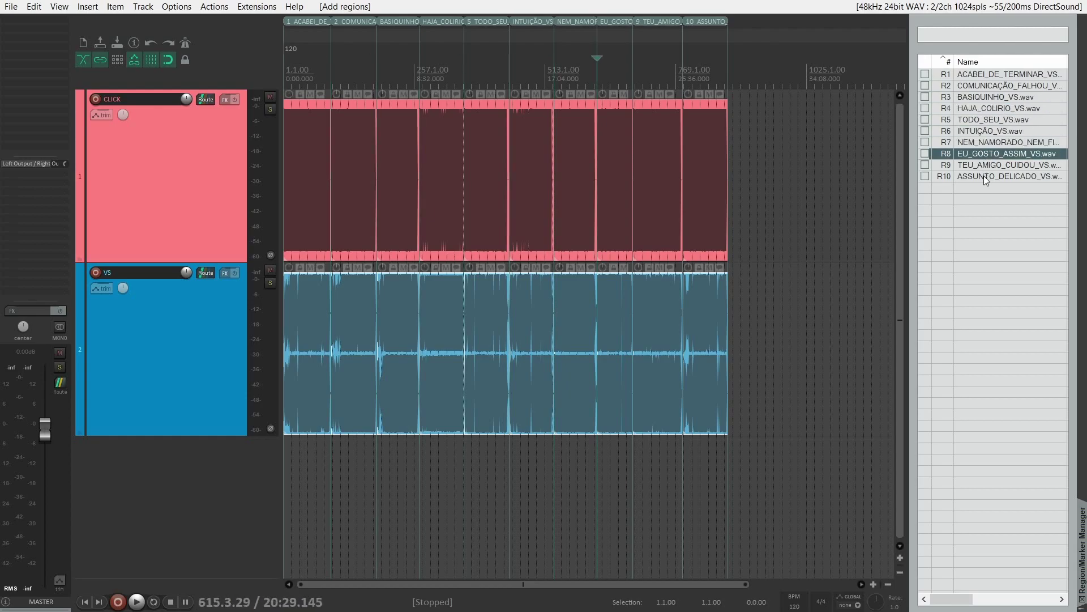
left_click(983, 175)
left_click(982, 167)
left_click(977, 175)
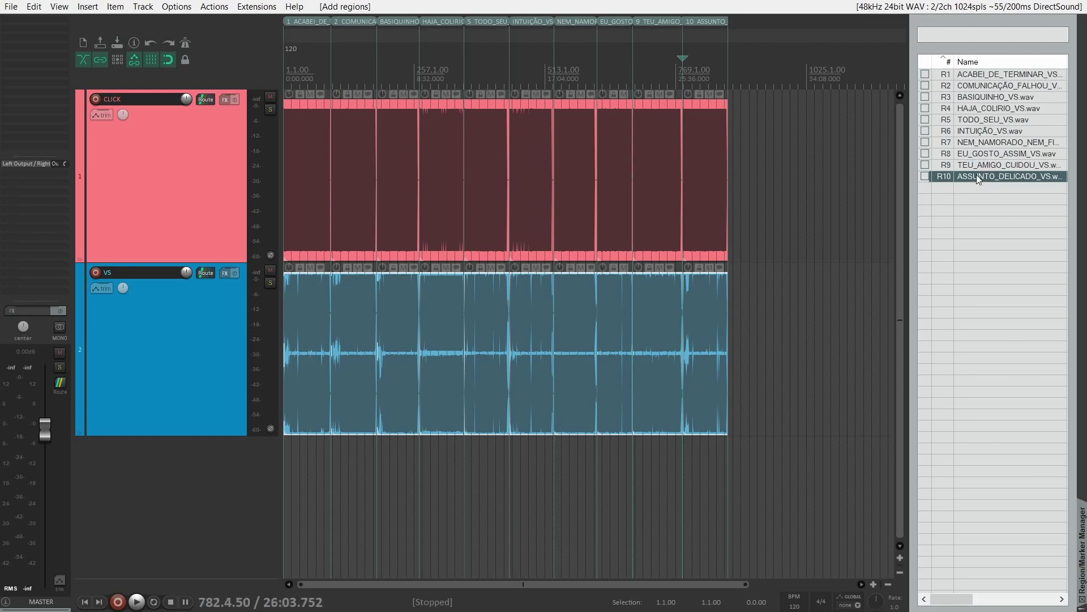
- Reorder HAJA_COLIRIO before EU_GOSTO_ASSIM, ACABEI_DE_TERMINAR before INTUIÇÃO and BASIQUINHO first, and recreate the regions for every VS item to renumber them
left_click(430, 23)
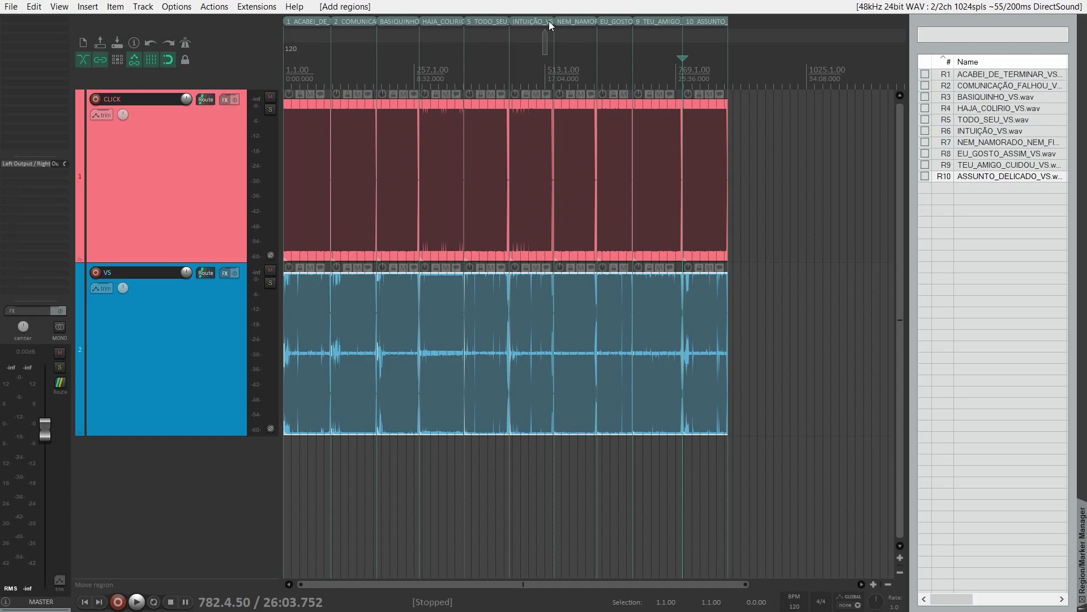
left_click_drag(597, 22, 597, 24)
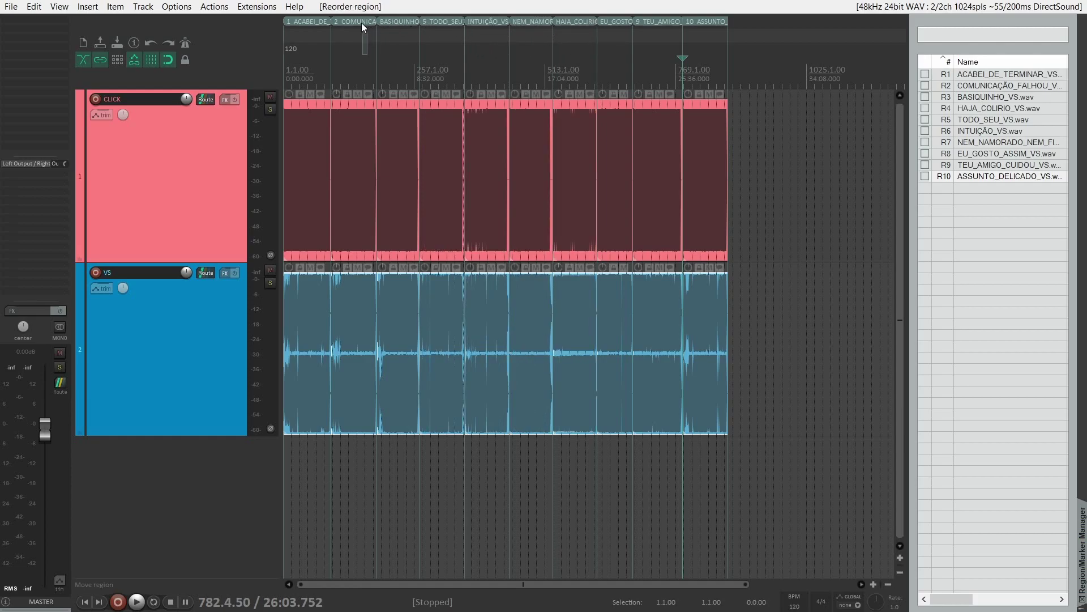
left_click_drag(331, 30, 466, 23)
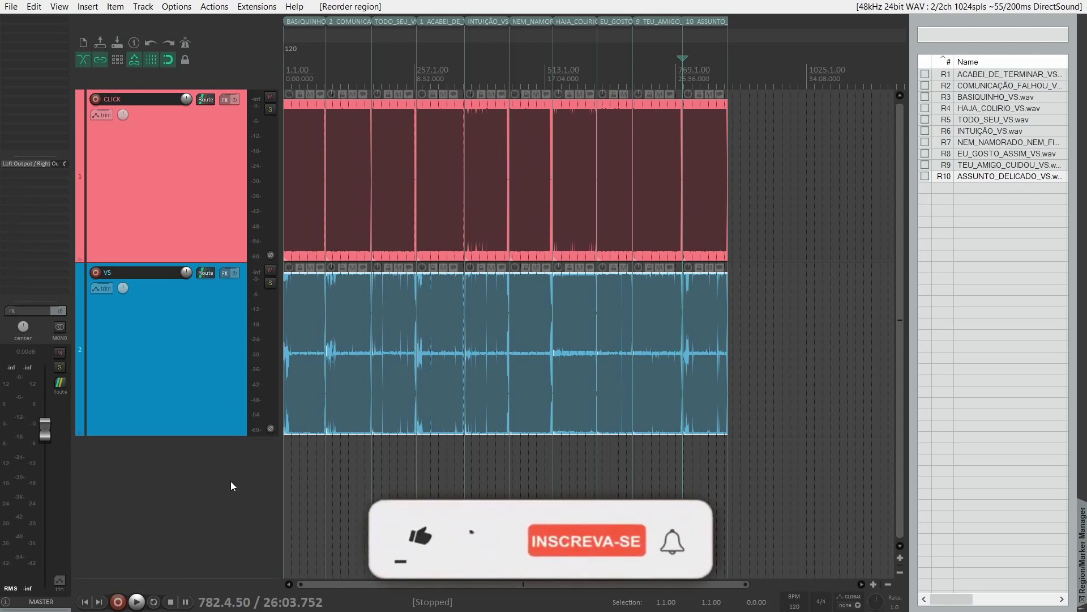
key("ctrl+Delete")
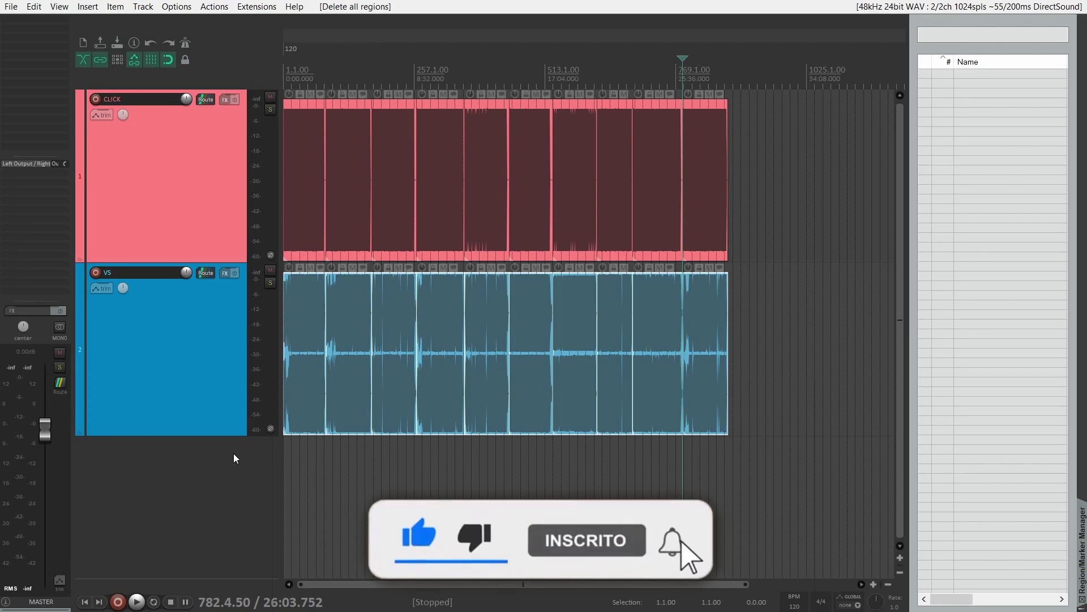
key("ctrl+z")
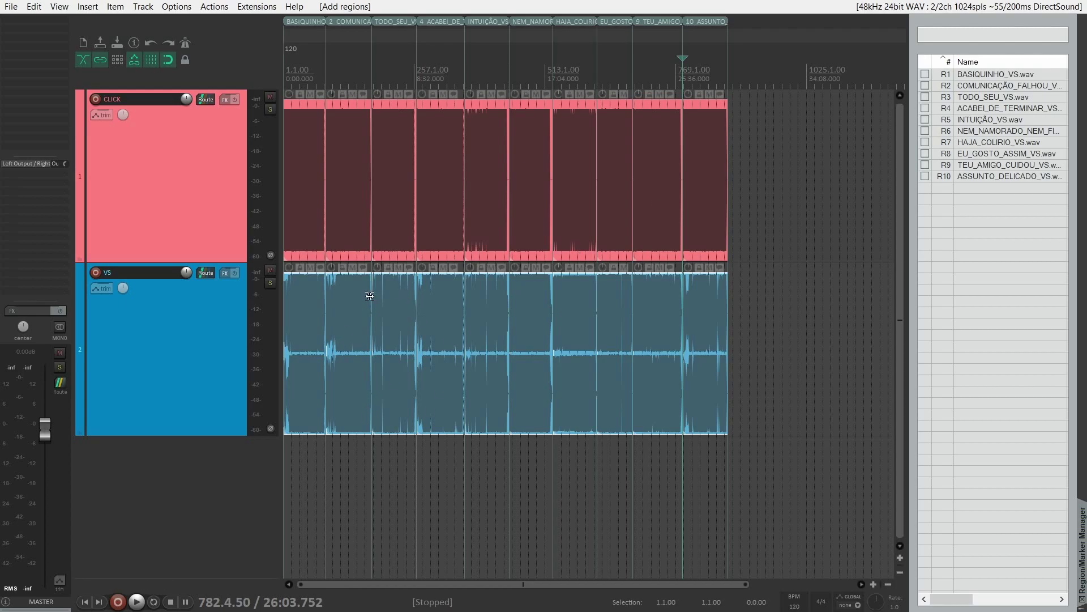
- Color the CLICK and VS items of the first three songs light yellow (RGB 255, 255, 128)
left_click_drag(403, 489, 301, 164)
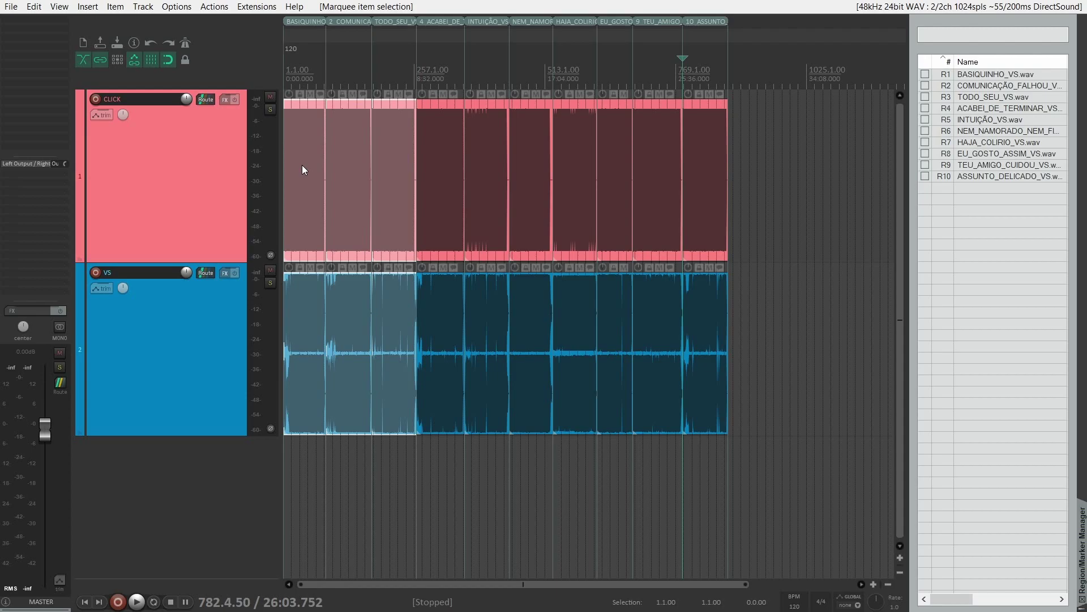
key("shift+c")
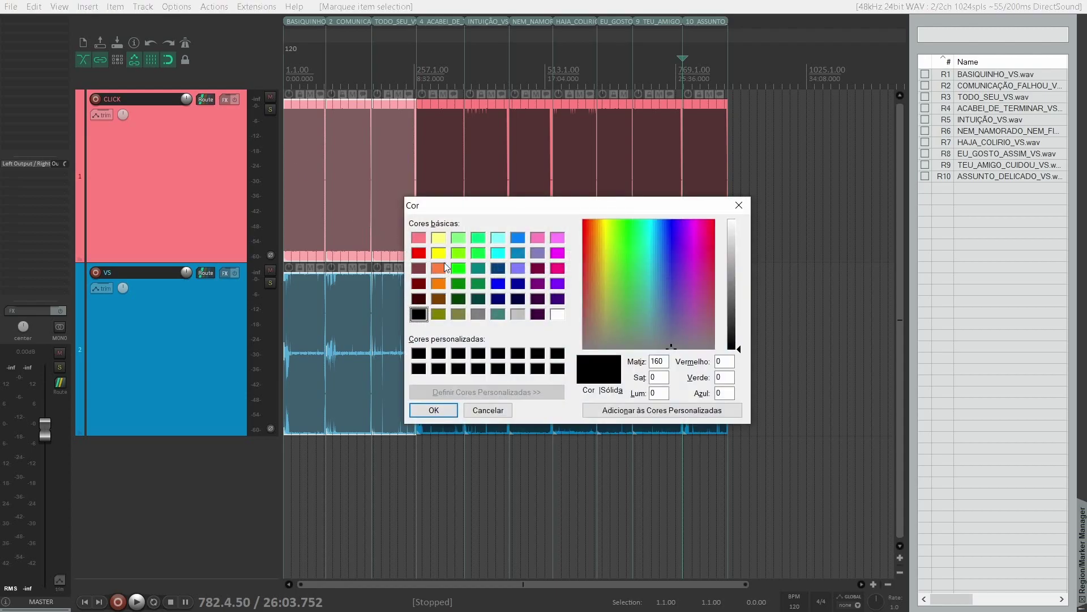
left_click(439, 237)
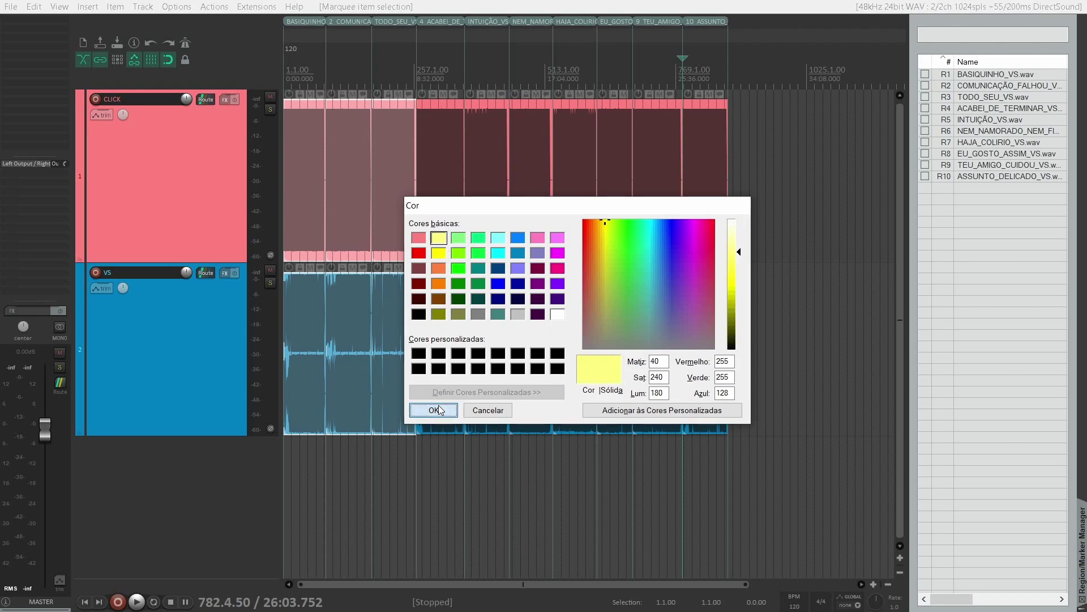
left_click(434, 410)
- Color the regions R1 to R3 in the same light yellow as their items
left_click(983, 74)
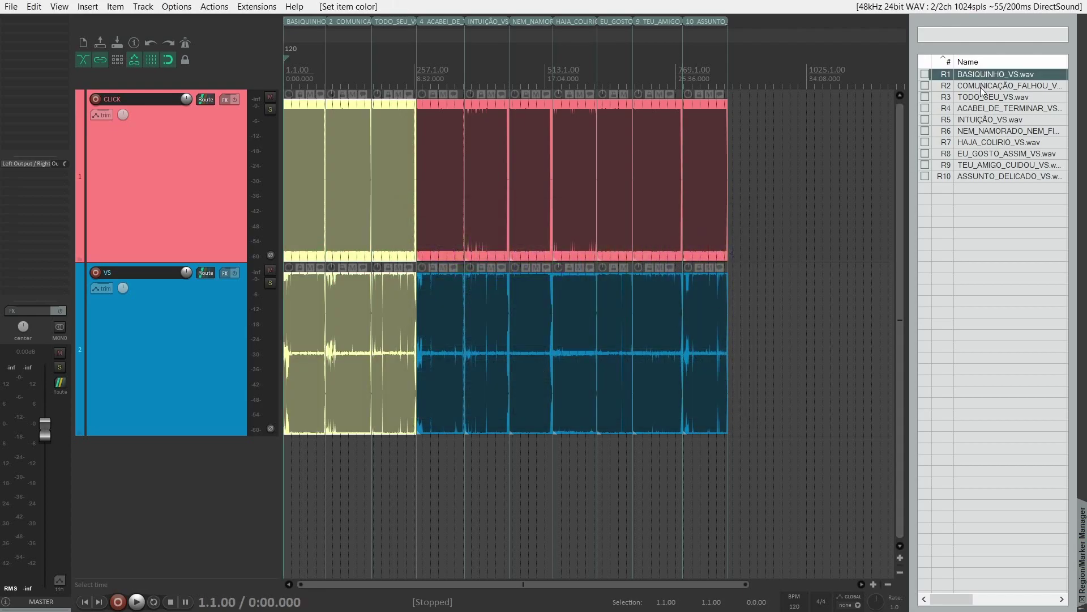
left_click(939, 97, "shift")
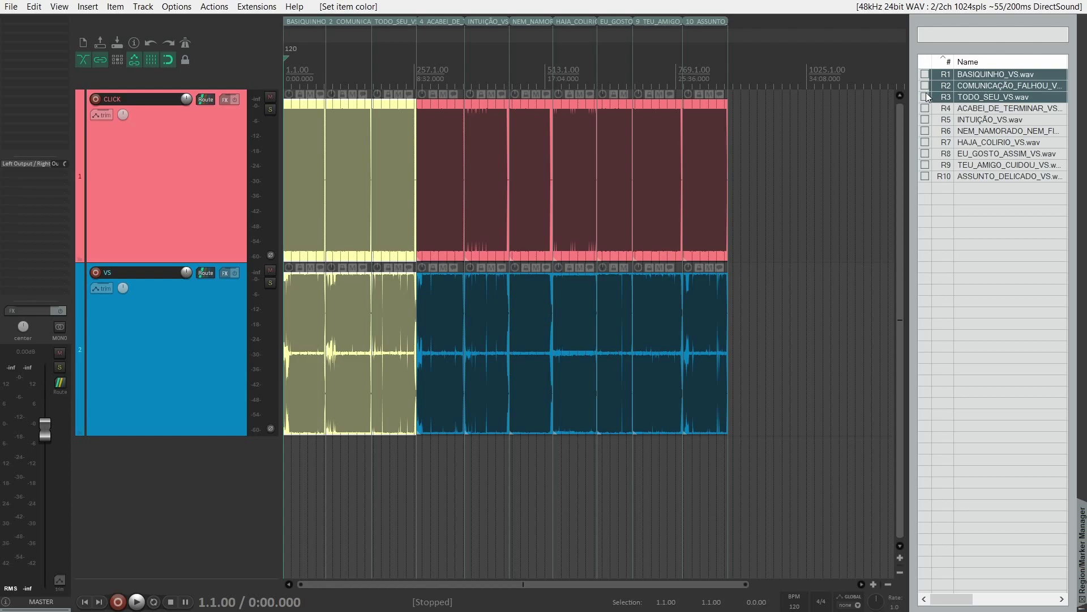
key("alt+c")
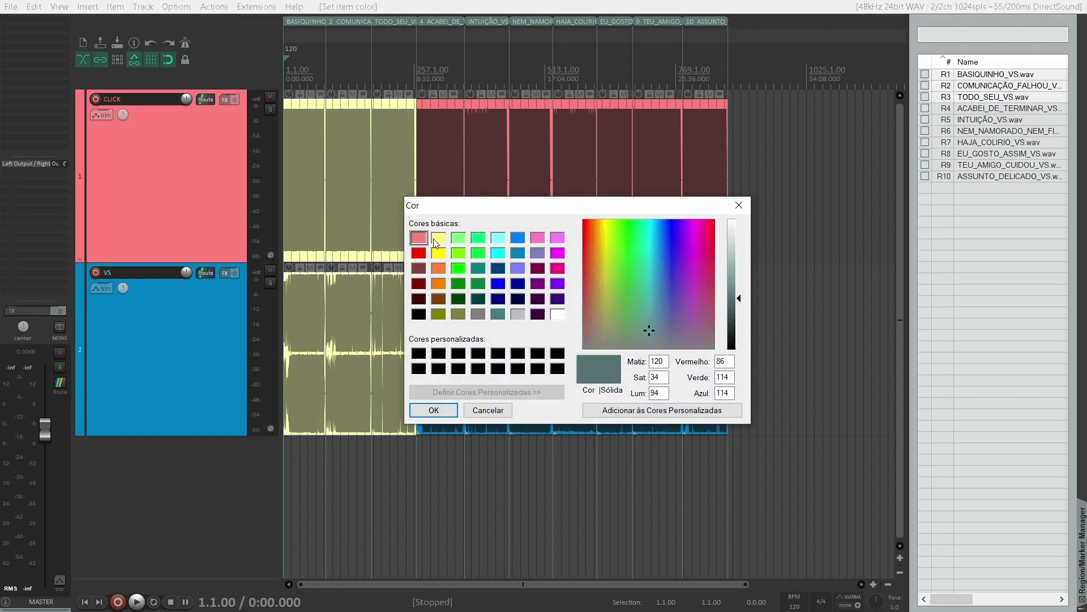
left_click(437, 239)
left_click(434, 410)
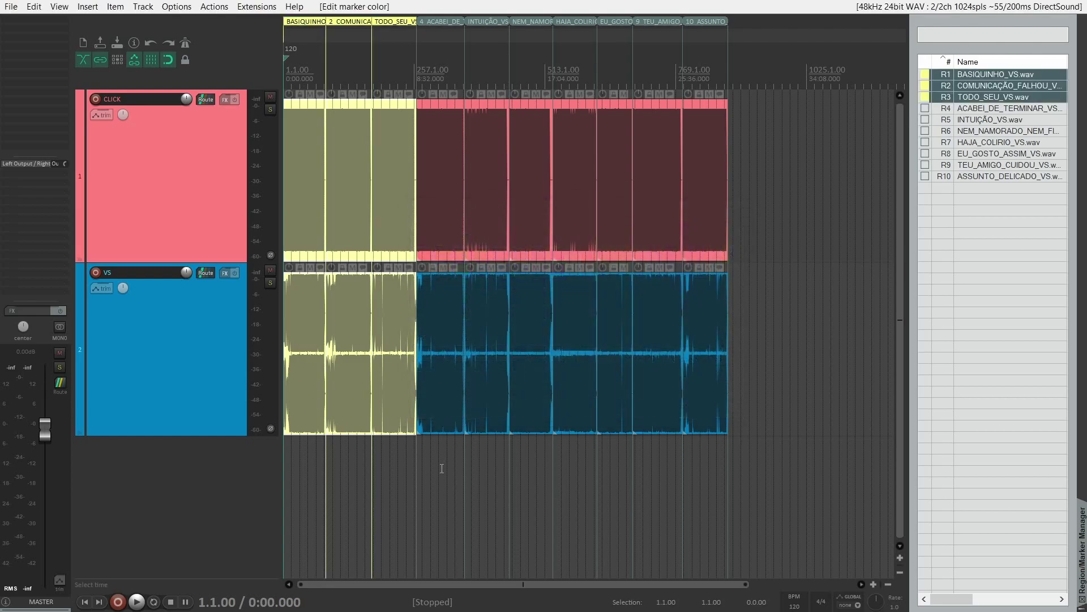
- Color the CLICK and VS items of songs four to seven, ACABEI_DE_TERMINAR through HAJA_COLIRIO, light cyan
left_click_drag(440, 468, 576, 162)
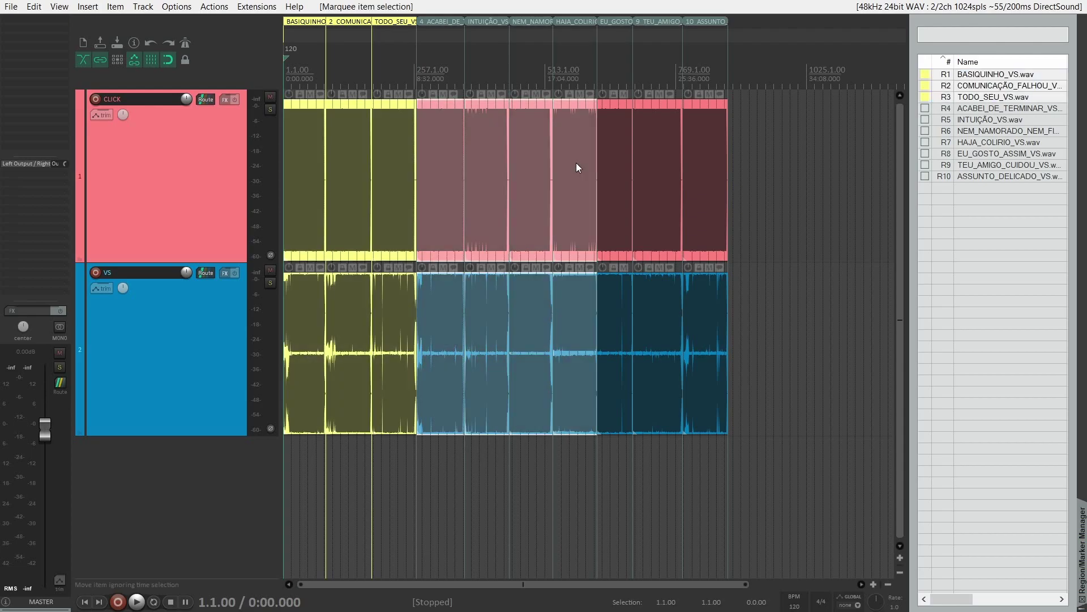
key("alt+c")
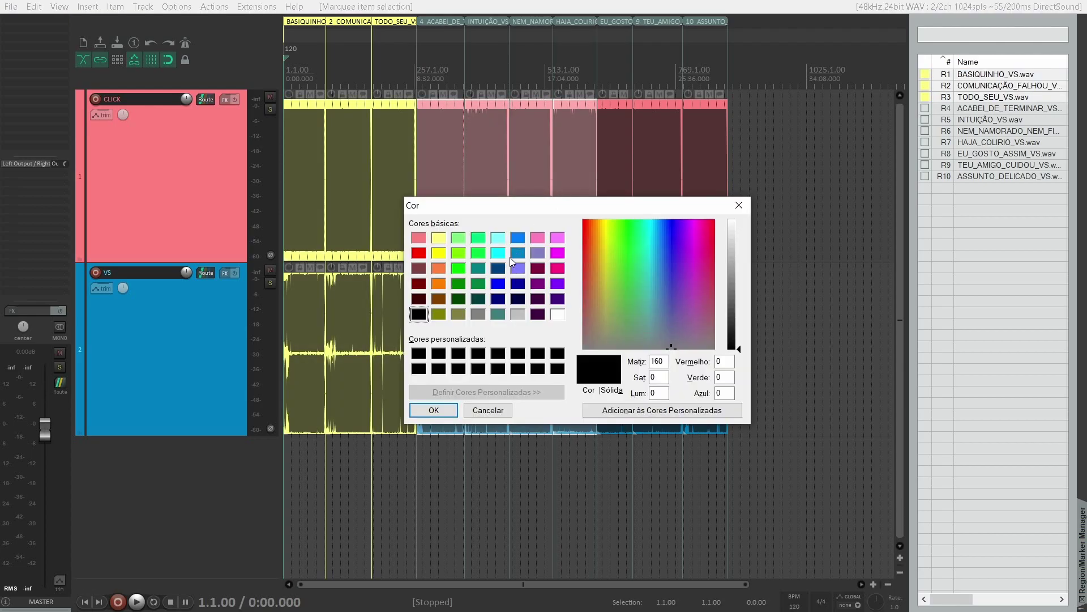
left_click(498, 238)
left_click(434, 409)
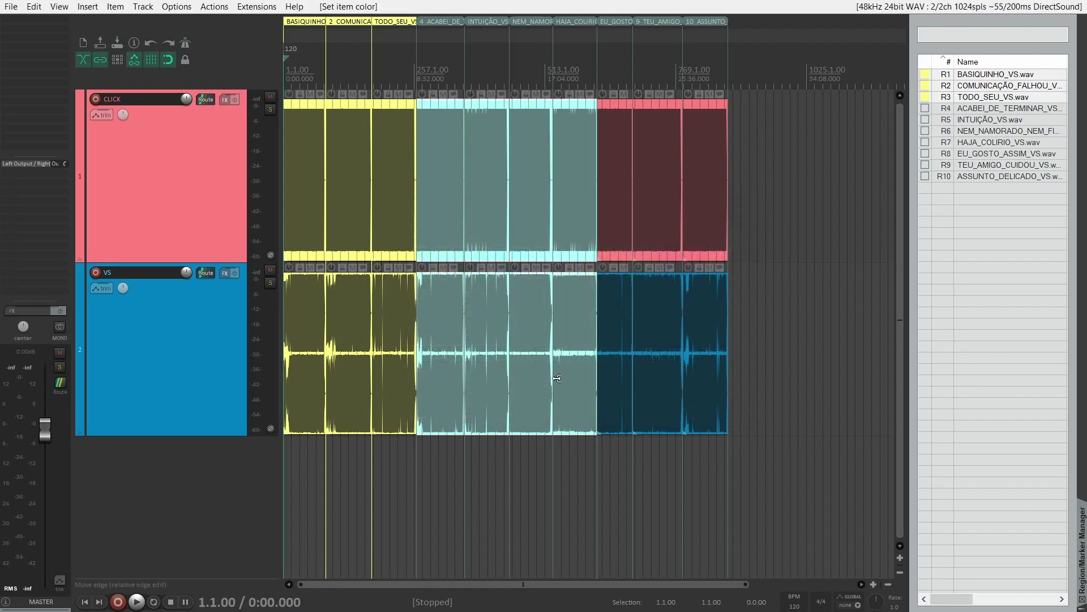
- Color the regions R4 to R7 in the same light cyan as their items
left_click(966, 110)
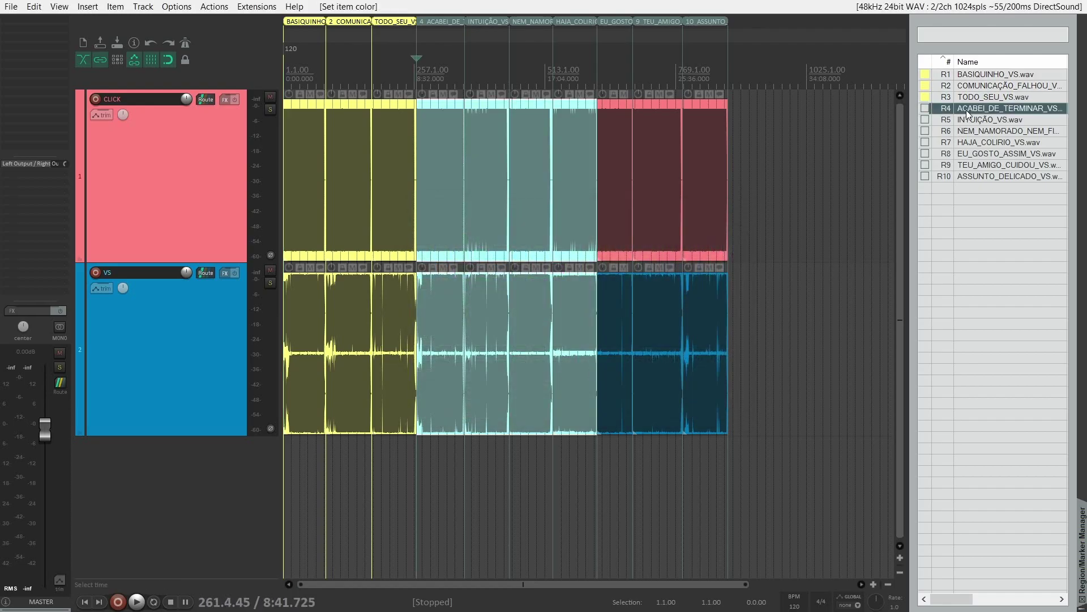
left_click(977, 149, "shift")
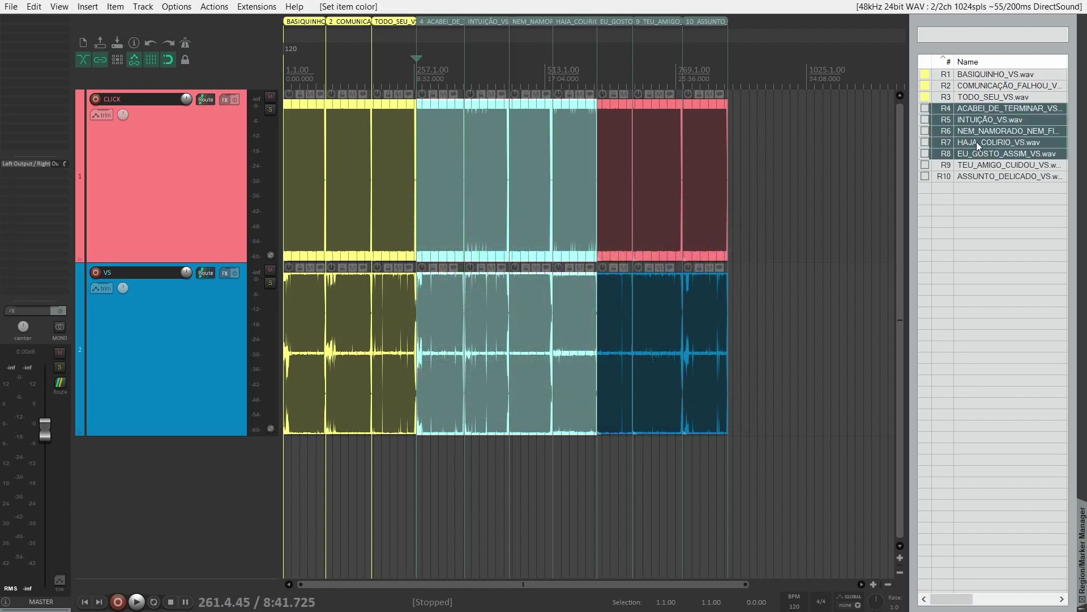
double_click(925, 108)
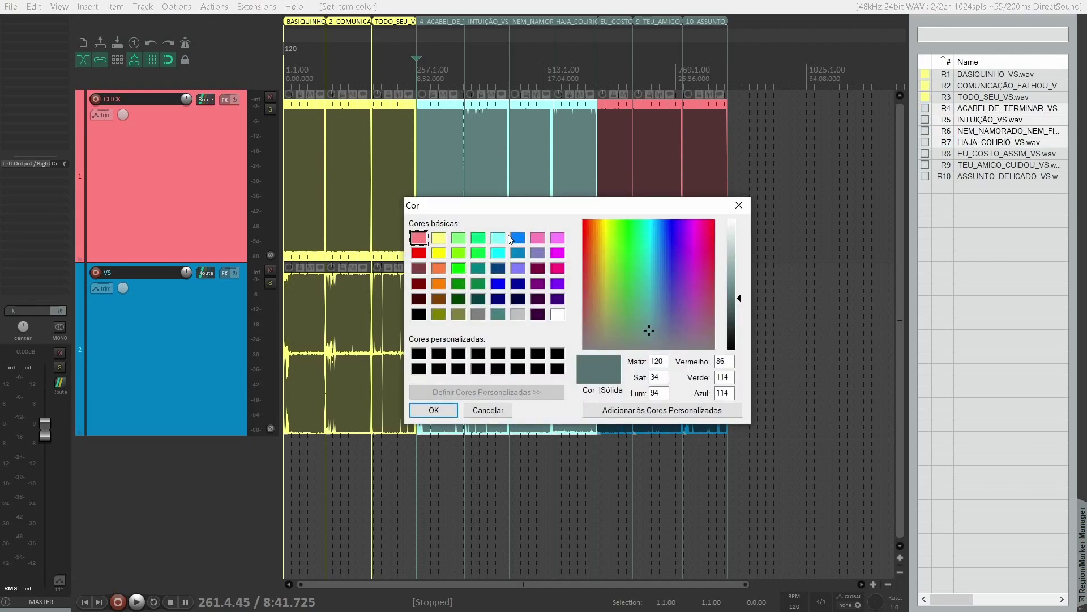
left_click(502, 238)
left_click(425, 412)
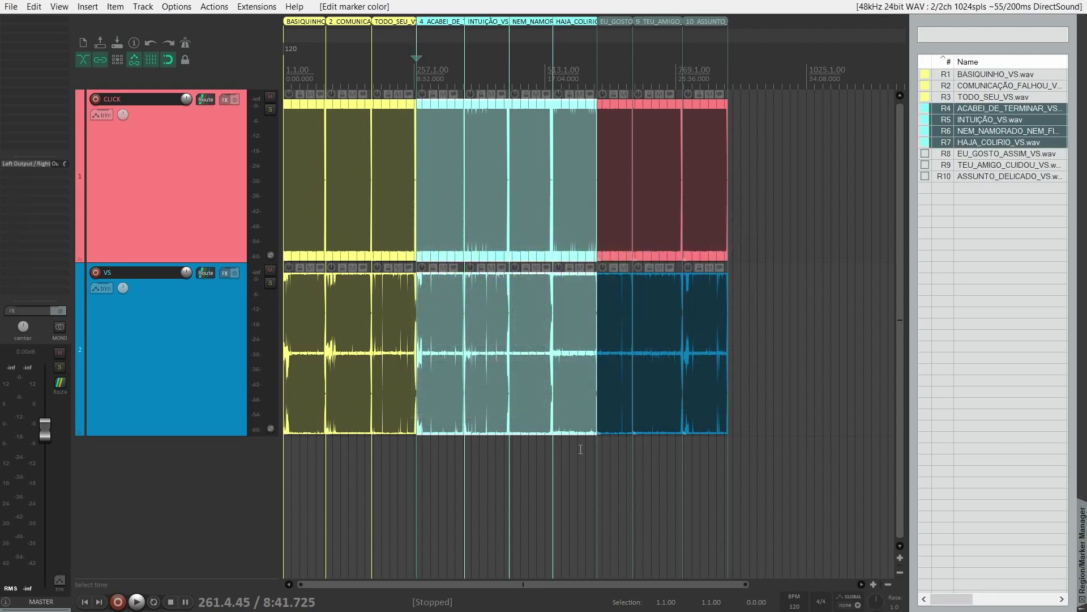
- Color the CLICK and VS items of the last three songs light magenta (RGB 255, 128, 255)
left_click_drag(608, 482, 731, 153)
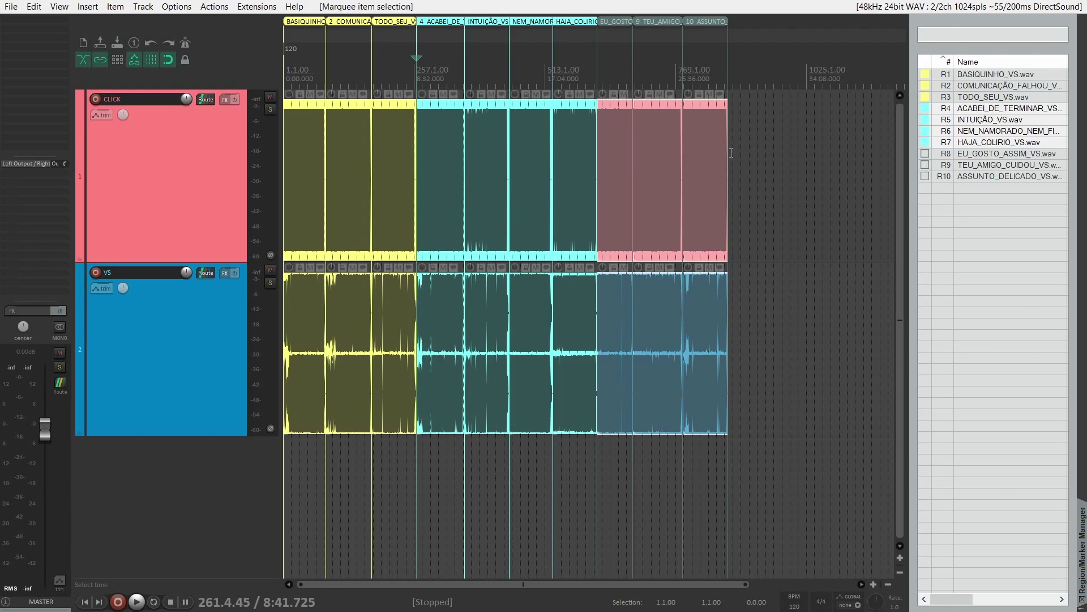
key("shift+c")
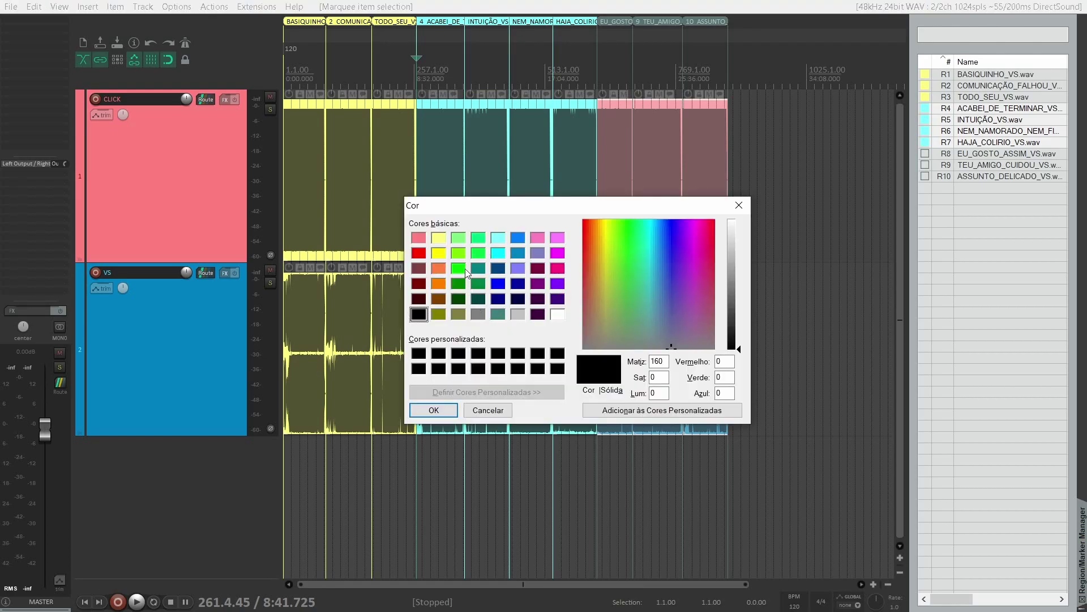
left_click(556, 239)
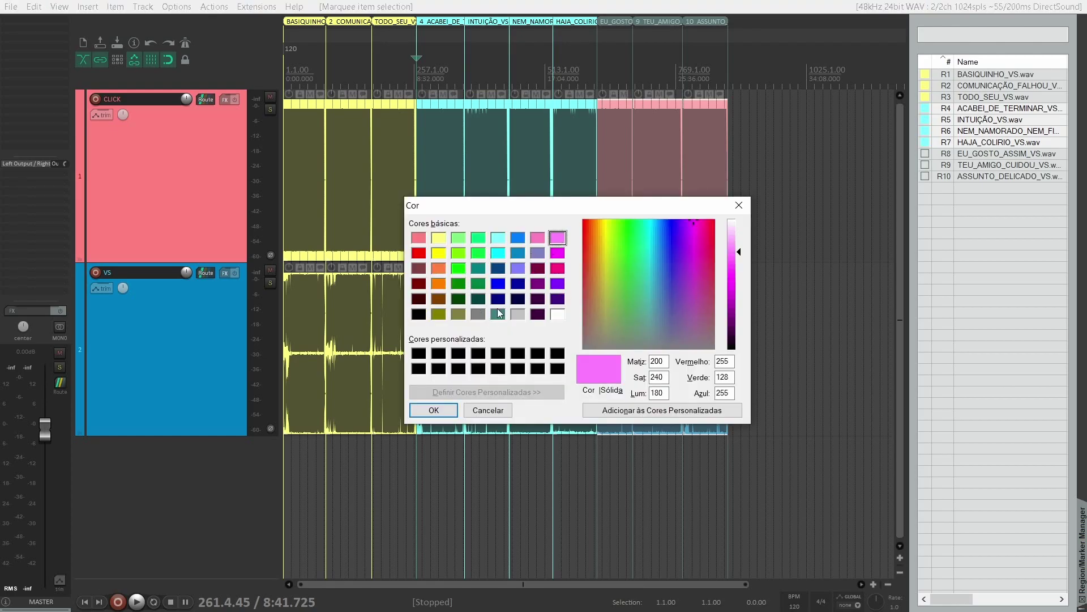
left_click(434, 410)
- Color the regions R8 to R10 in the same light magenta as their items
left_click(962, 155)
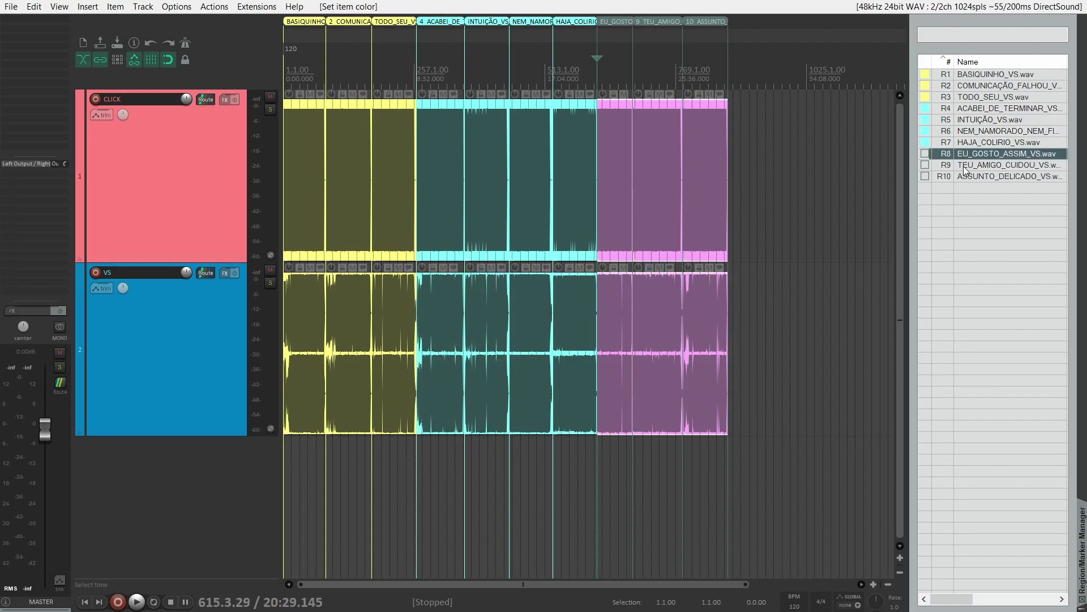
left_click(969, 177, "shift")
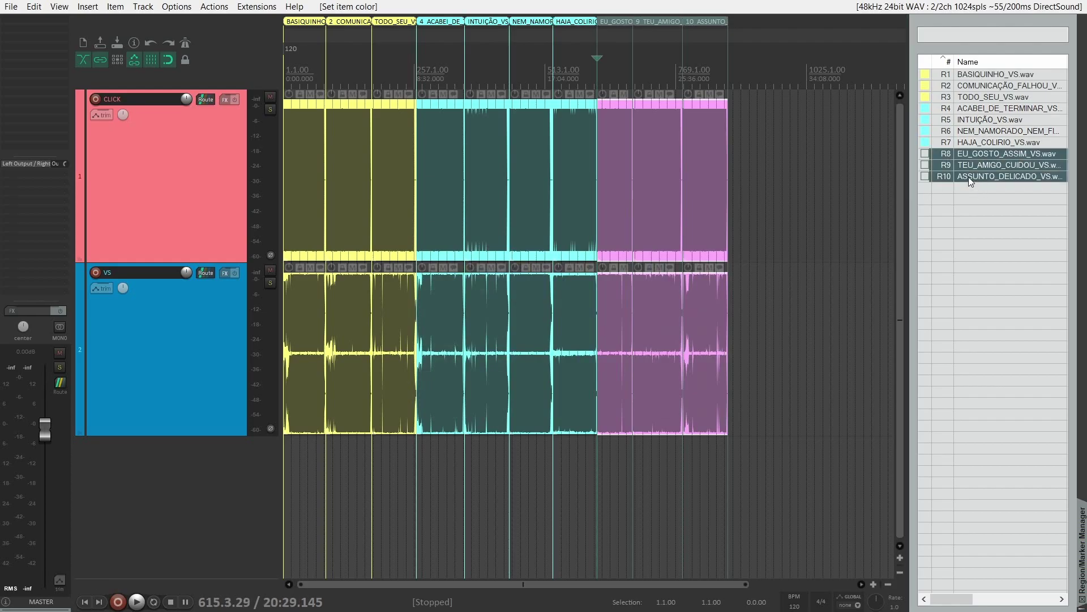
left_click(925, 176)
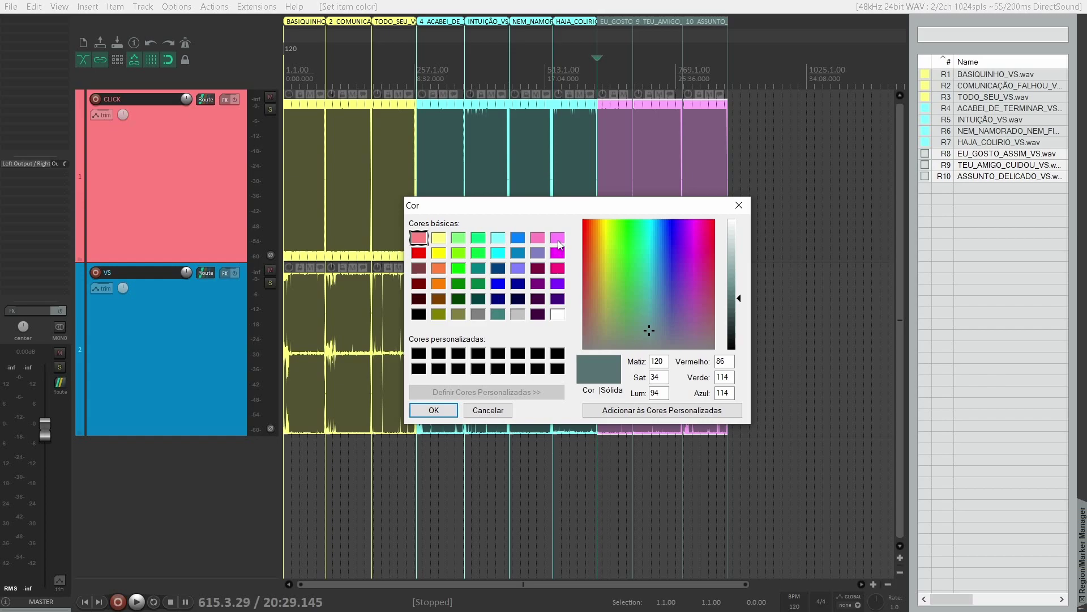
left_click(558, 237)
left_click(445, 411)
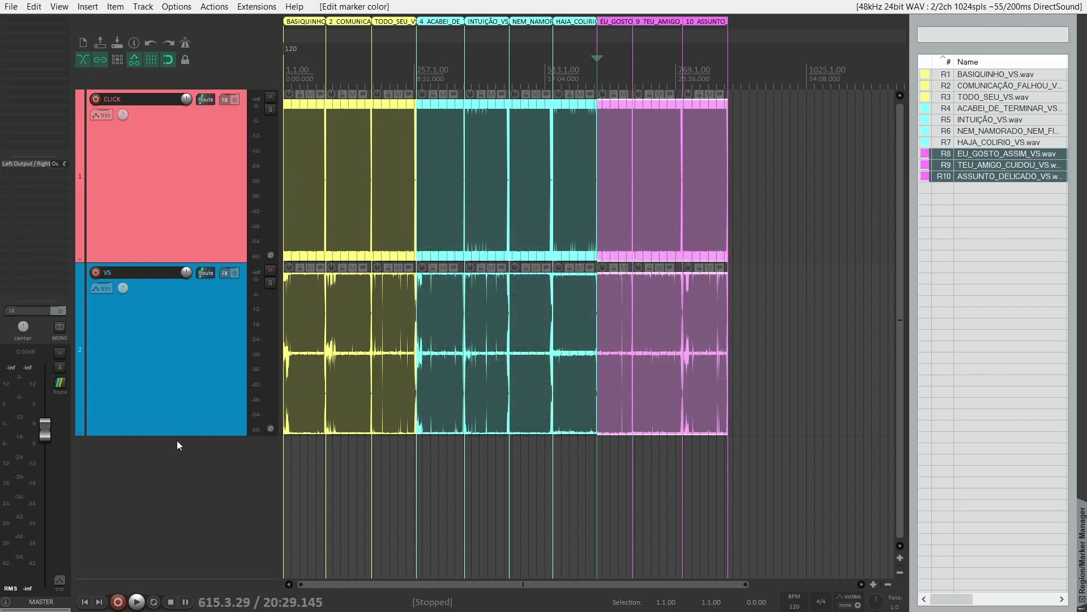
left_click(181, 492)
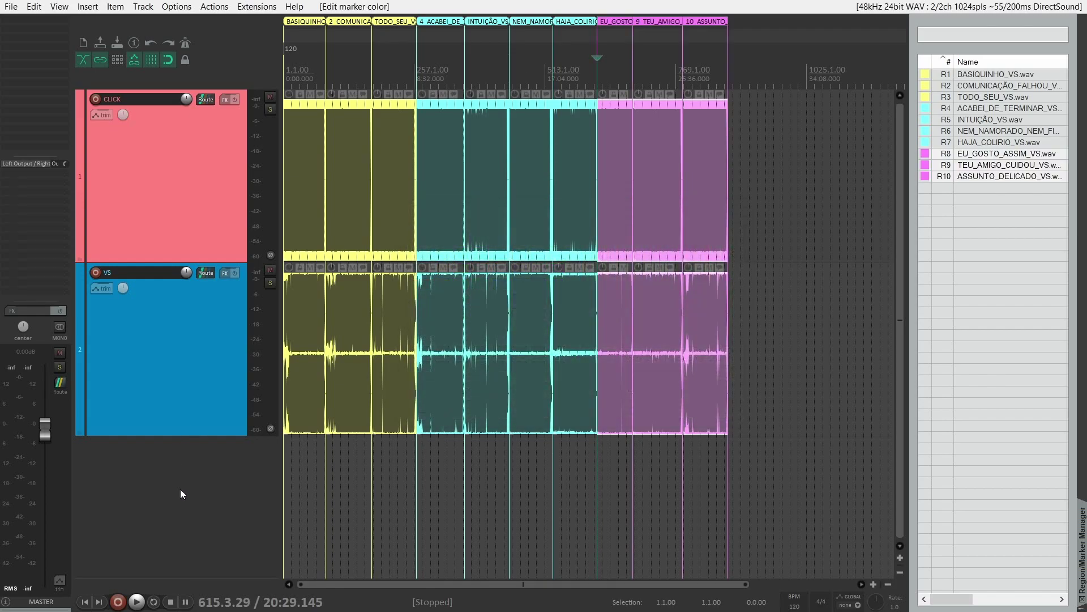